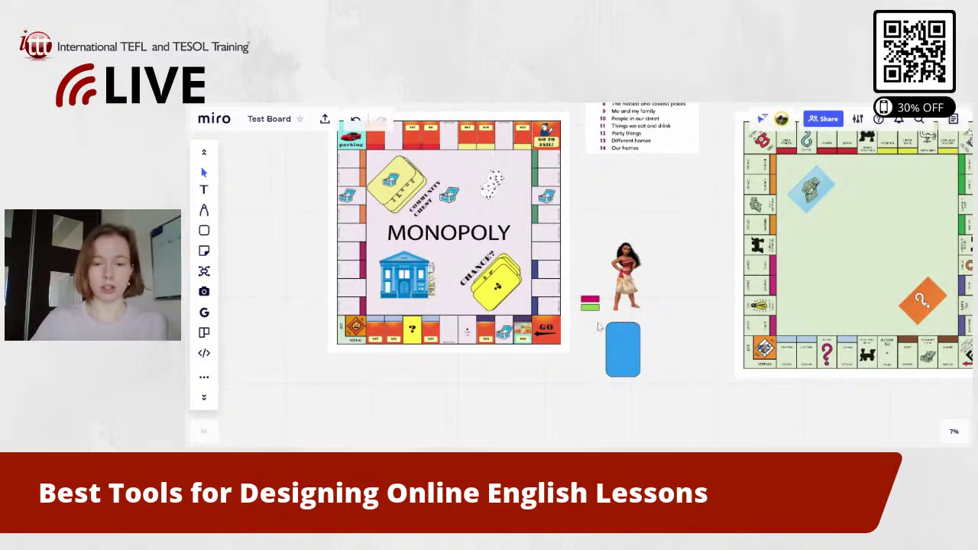
# - Rotate the blue rounded card clockwise so that it tilts like the Chance cards on the Monopoly board
pyautogui.click(609, 369)
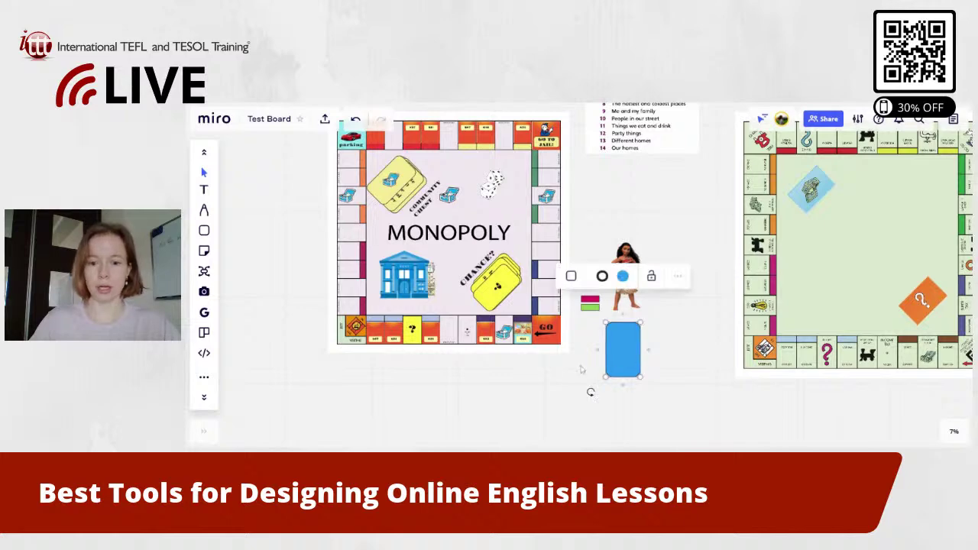
pyautogui.scroll(3, 624, 364)
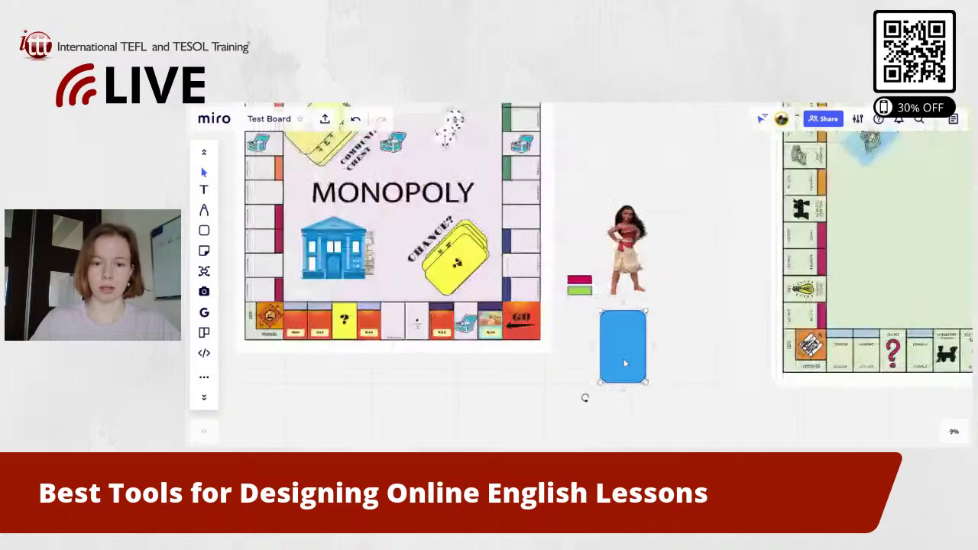
pyautogui.moveTo(576, 404); pyautogui.dragTo(538, 374)
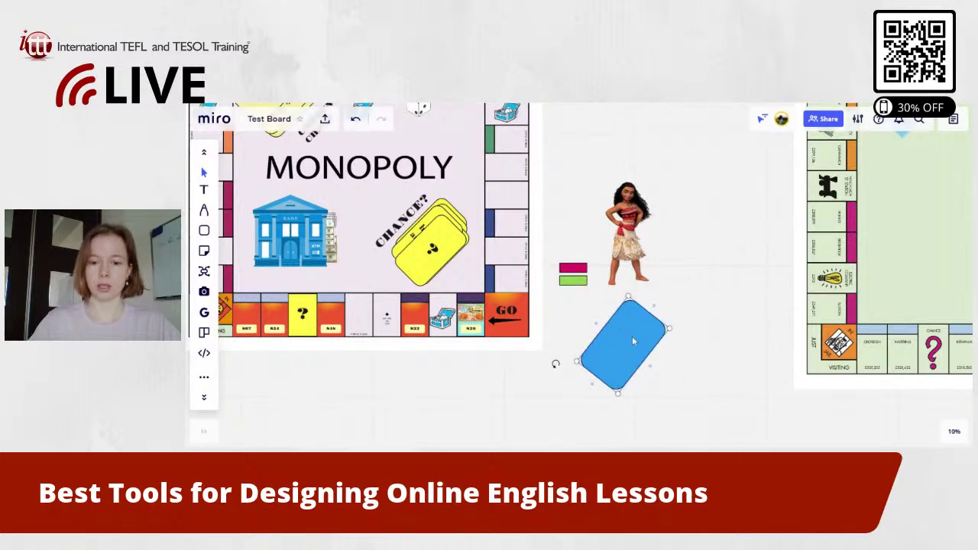
pyautogui.scroll(4, 632, 336)
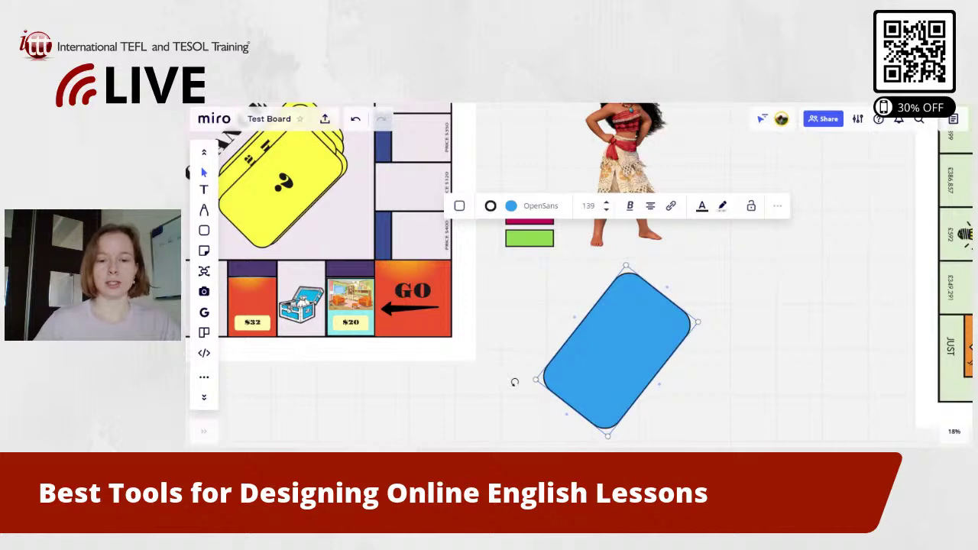
# - Examine the Chance card pile on the pink Monopoly board and compare it with the tilted blue card
pyautogui.click(384, 406)
pyautogui.moveTo(384, 406); pyautogui.dragTo(489, 378)
pyautogui.scroll(-3, 489, 378)
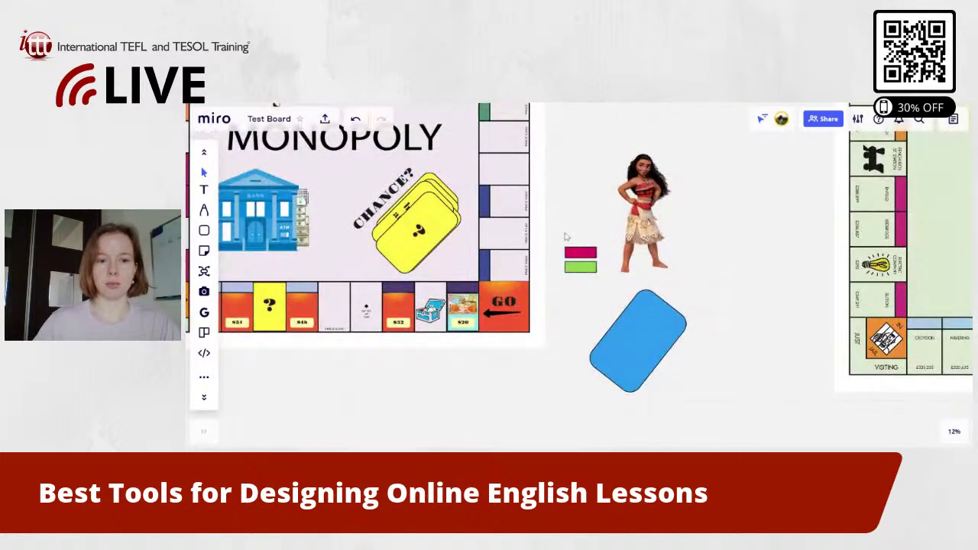
pyautogui.scroll(5, 382, 236)
pyautogui.moveTo(405, 182)
pyautogui.mouseDown()
pyautogui.moveTo(352, 145)
pyautogui.moveTo(409, 184)
pyautogui.mouseUp()
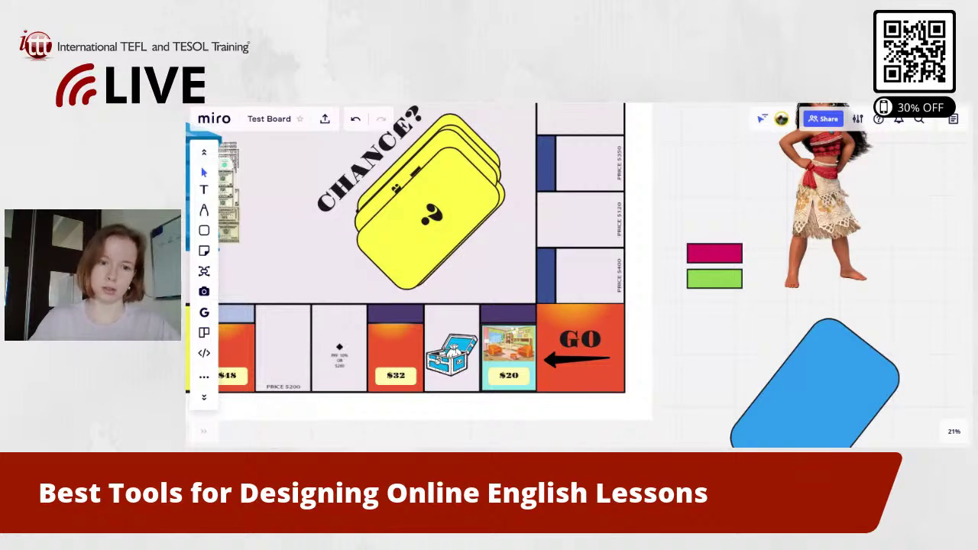
pyautogui.scroll(-2, 743, 321)
pyautogui.moveTo(744, 338); pyautogui.dragTo(641, 253)
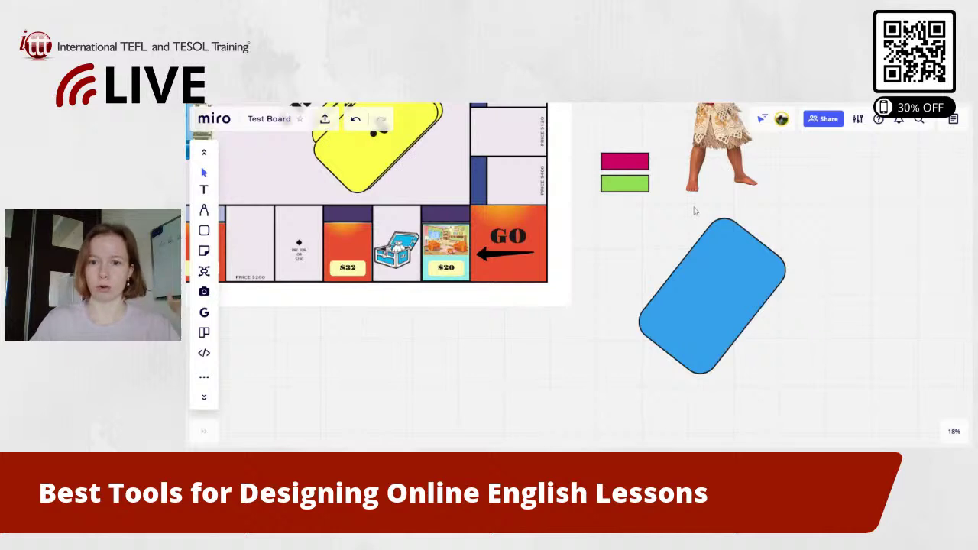
pyautogui.click(715, 297)
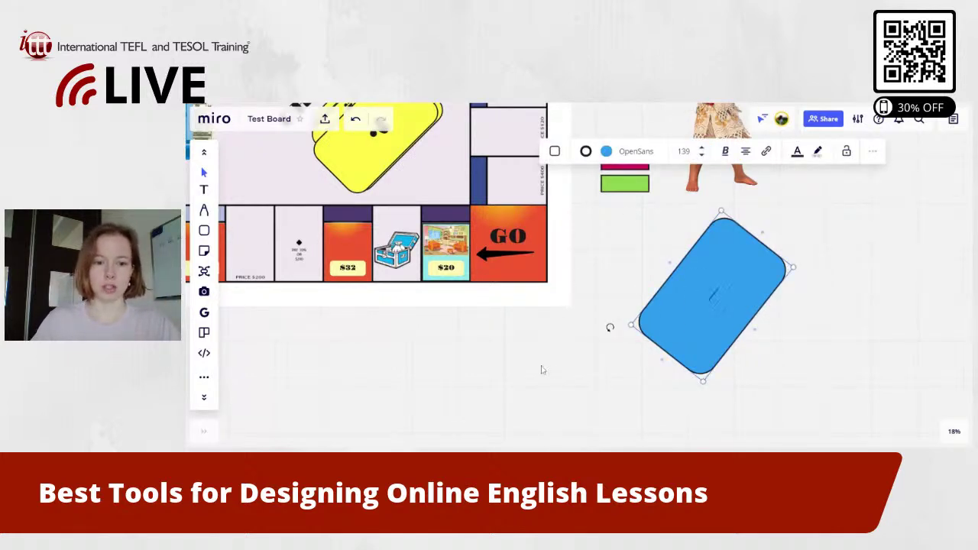
pyautogui.scroll(-2, 545, 374)
pyautogui.moveTo(450, 377); pyautogui.dragTo(463, 384)
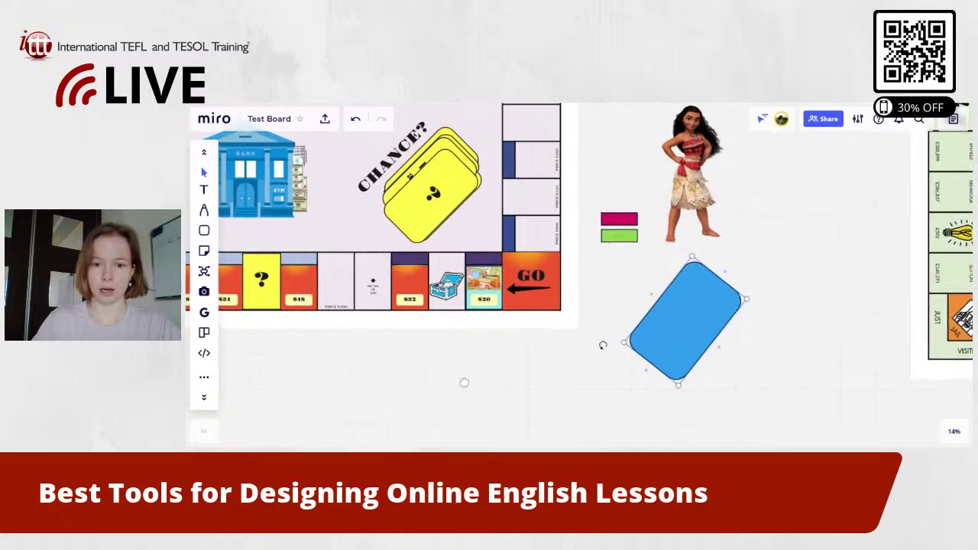
pyautogui.scroll(3, 483, 388)
pyautogui.scroll(-1, 702, 330)
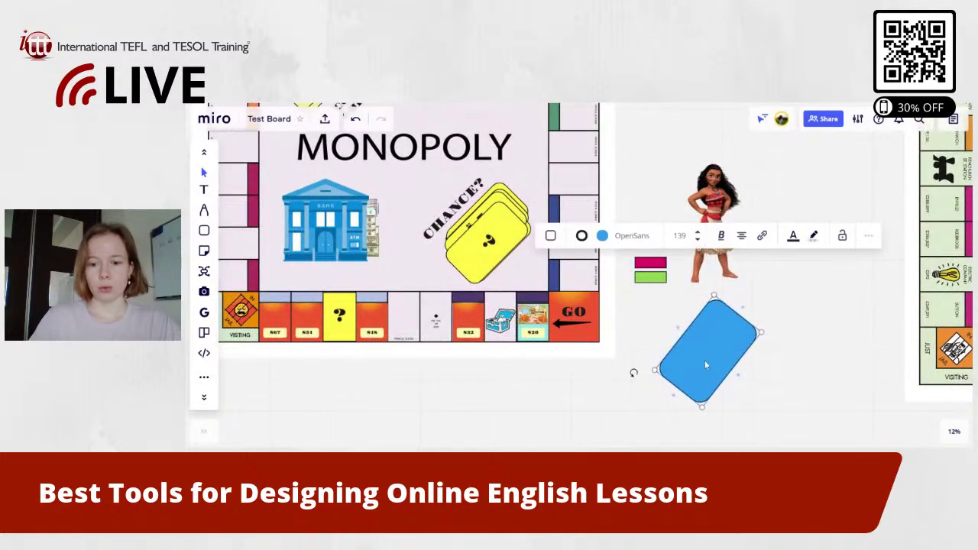
pyautogui.scroll(4, 703, 359)
pyautogui.click(721, 345)
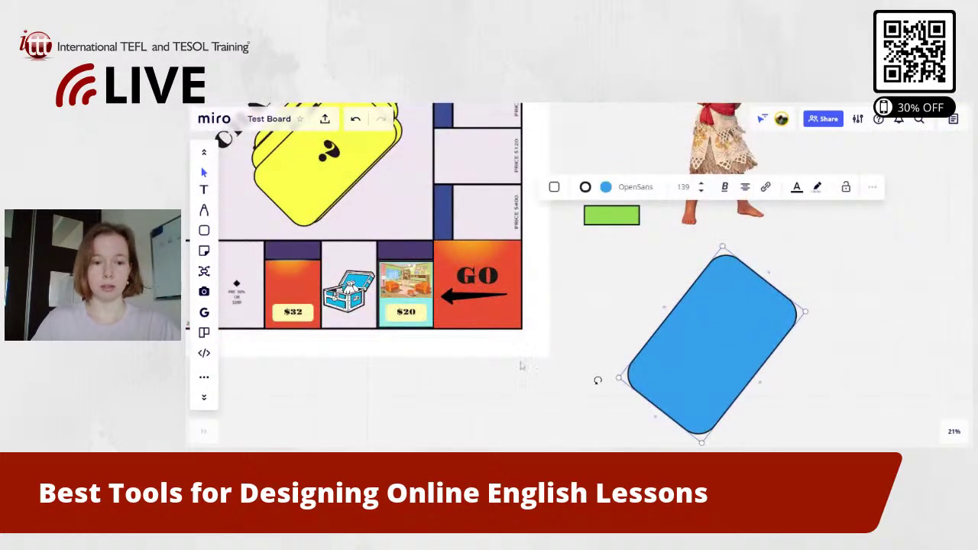
pyautogui.scroll(-5, 517, 381)
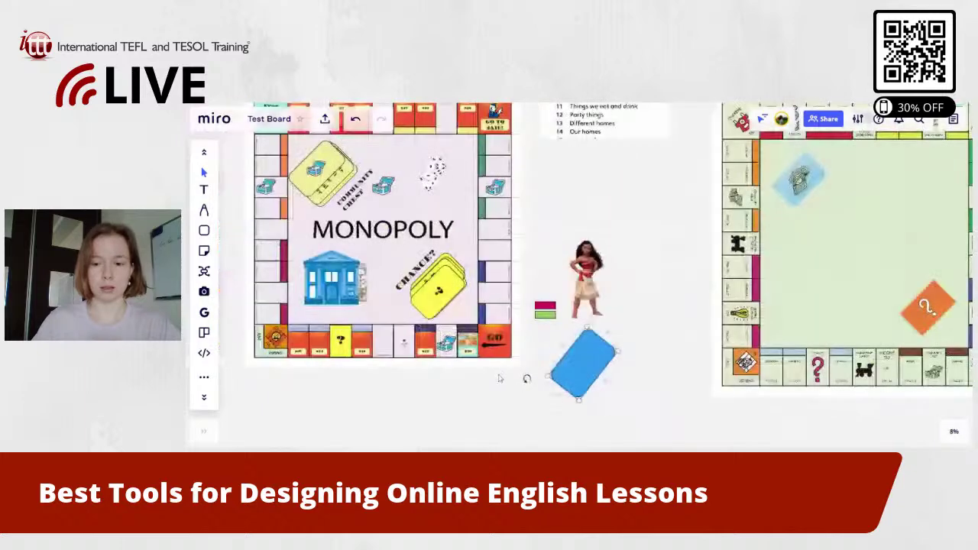
pyautogui.hscroll(-3, 589, 382)
pyautogui.scroll(-1, 589, 386)
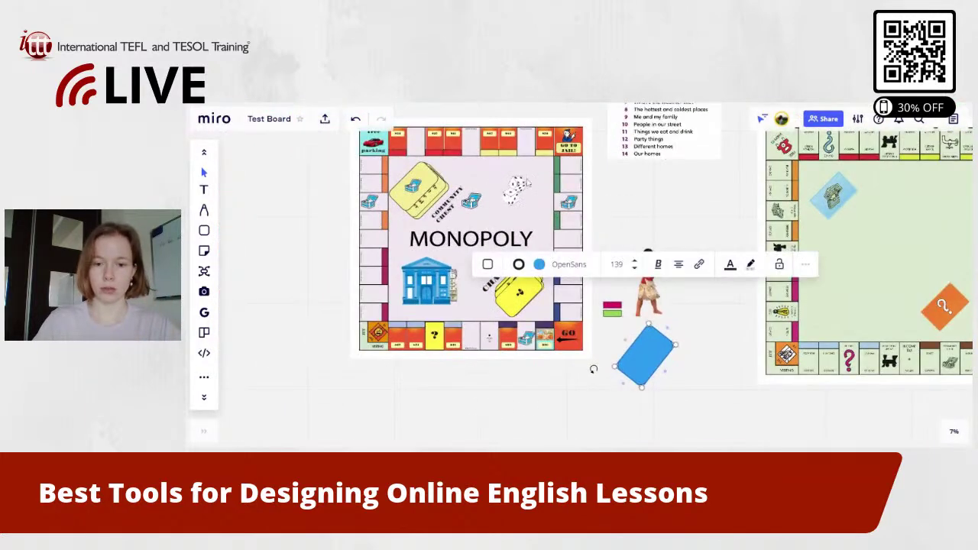
pyautogui.click(667, 208)
pyautogui.scroll(2, 648, 200)
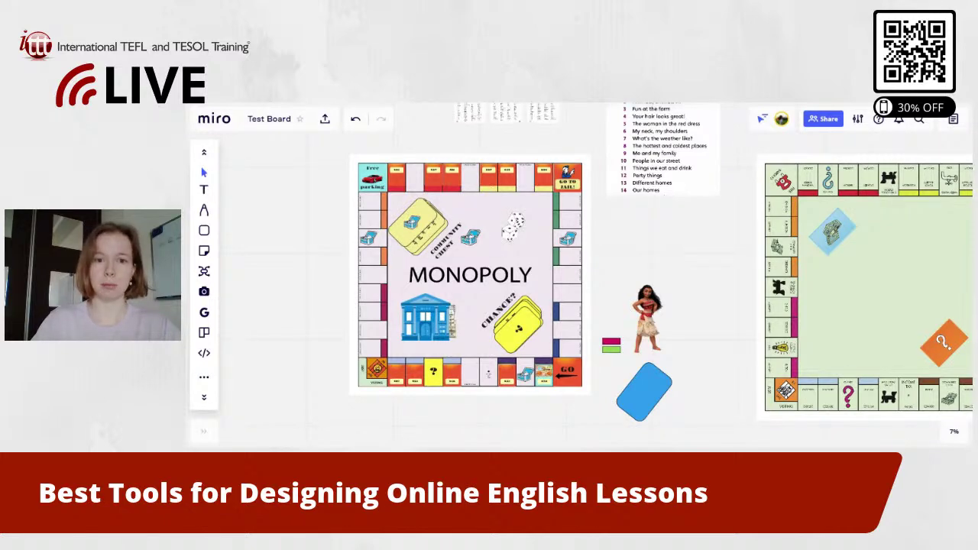
# - Review the numbered list of lesson topics located between the two Monopoly boards
pyautogui.scroll(5, 657, 222)
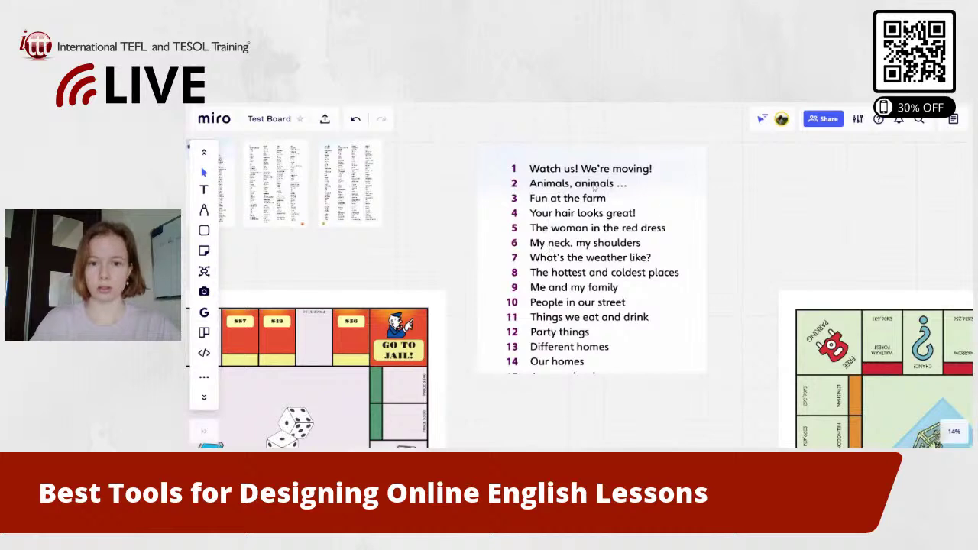
pyautogui.moveTo(553, 433); pyautogui.dragTo(655, 294)
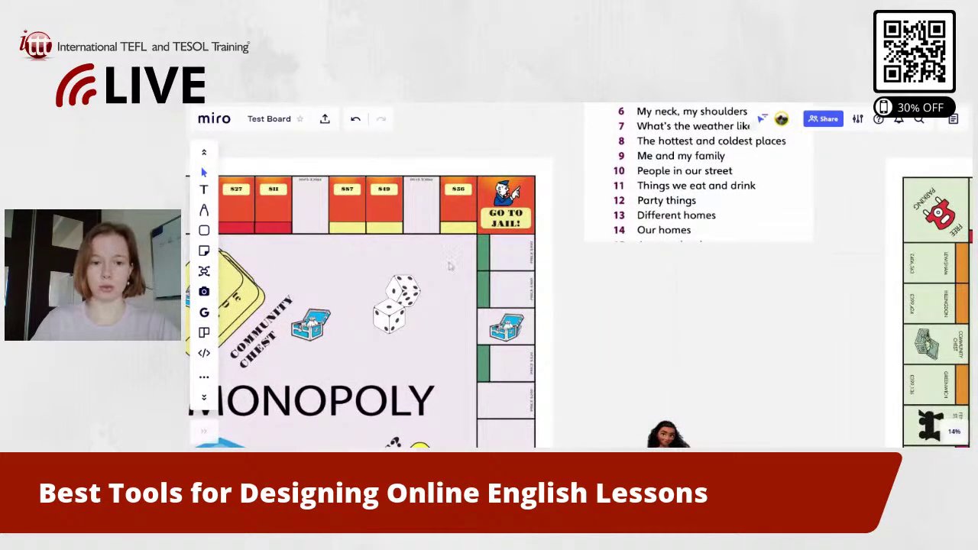
pyautogui.scroll(-3, 661, 246)
pyautogui.scroll(1, 651, 270)
pyautogui.moveTo(651, 270); pyautogui.dragTo(650, 323)
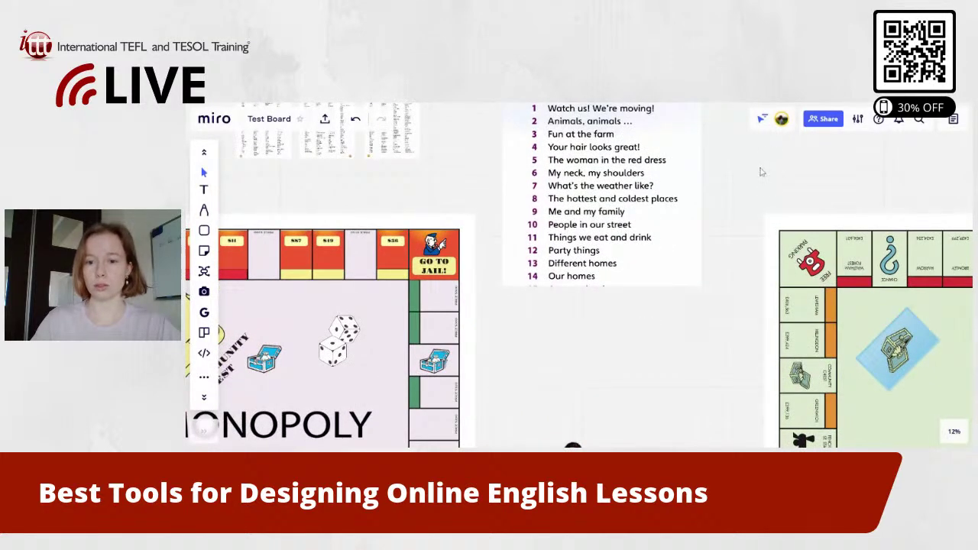
pyautogui.moveTo(761, 173); pyautogui.dragTo(746, 211)
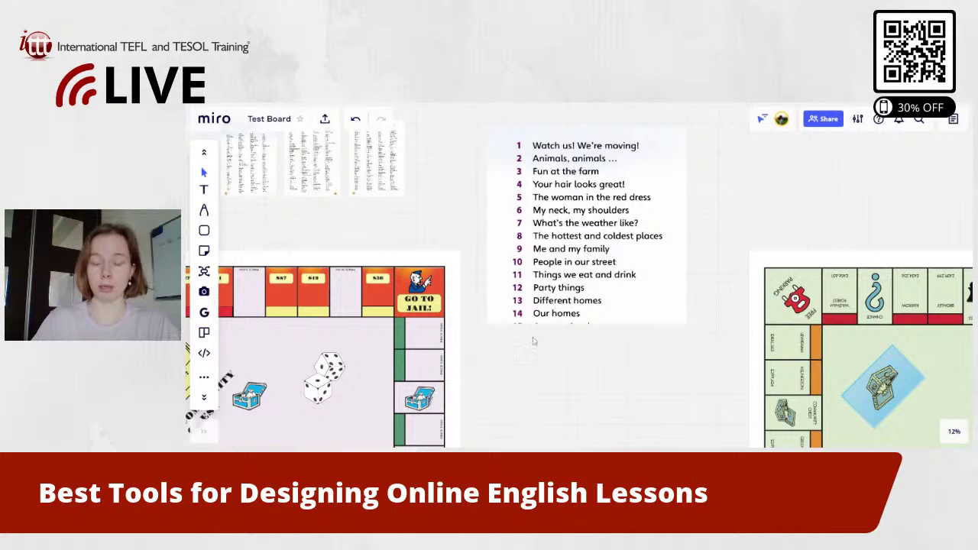
pyautogui.hscroll(-2, 594, 359)
pyautogui.scroll(-1, 594, 360)
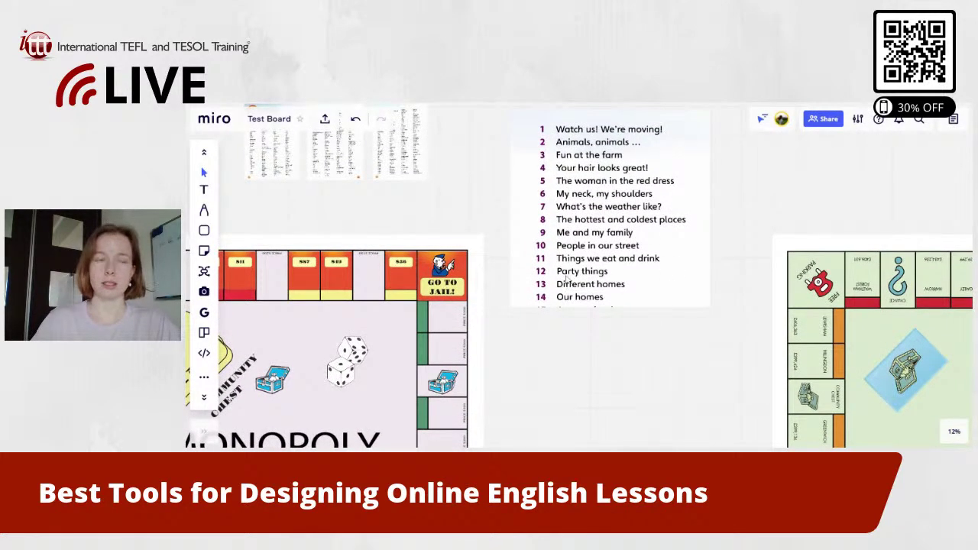
pyautogui.hscroll(-2, 593, 283)
pyautogui.scroll(-2, 593, 283)
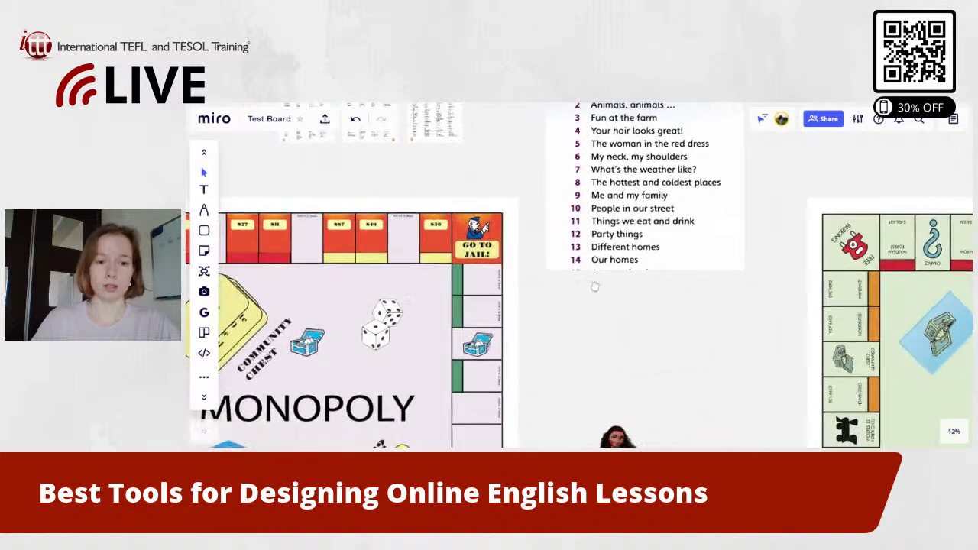
pyautogui.scroll(2, 594, 311)
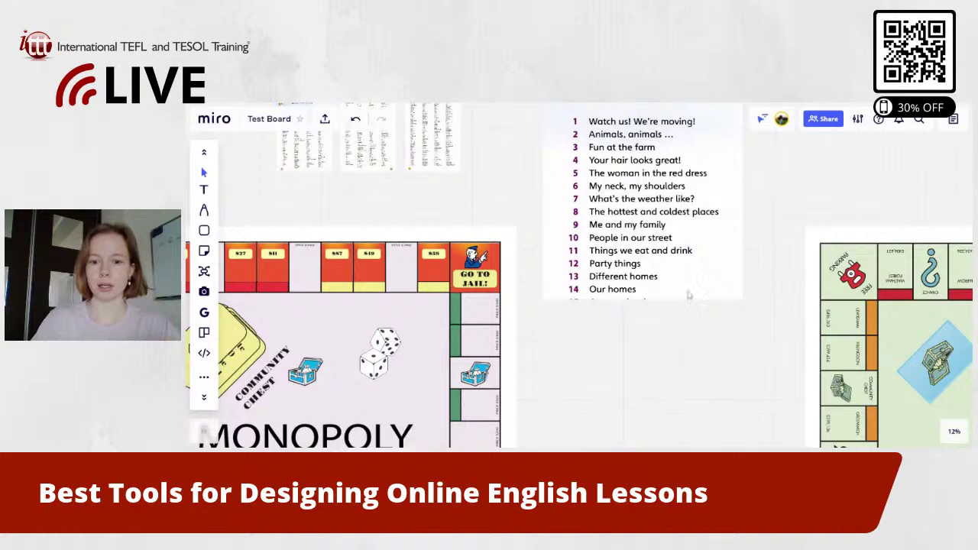
pyautogui.scroll(-3, 672, 328)
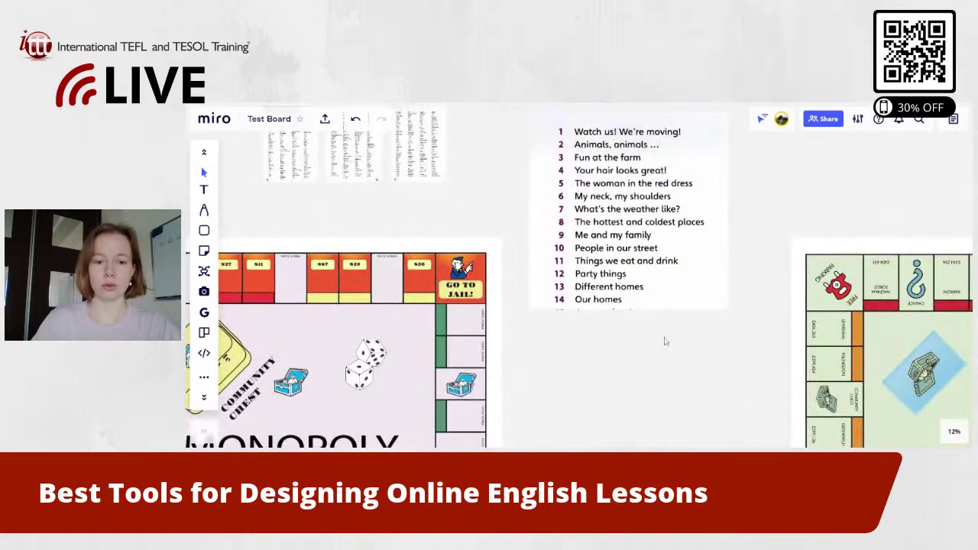
pyautogui.moveTo(665, 342); pyautogui.dragTo(701, 262)
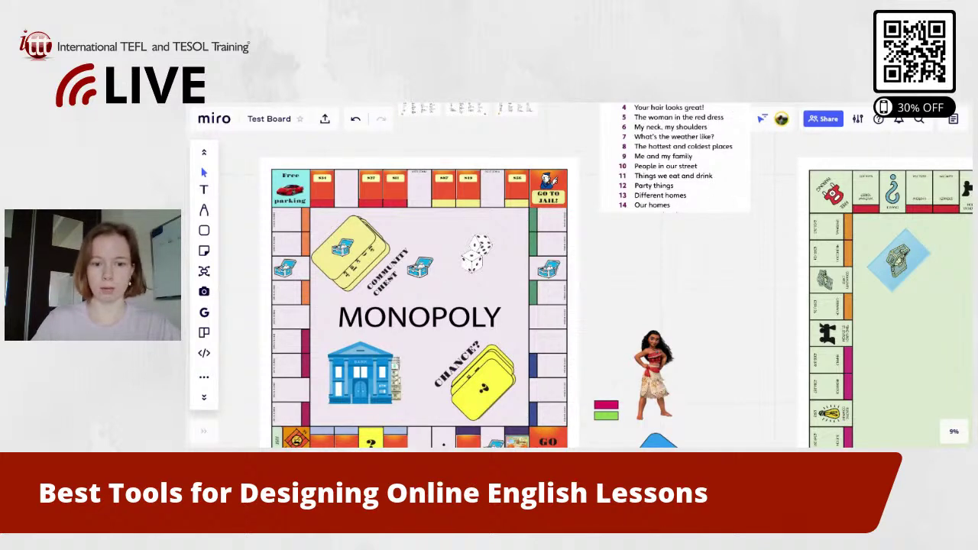
# - Write the question "How can your dad some other ways?" on the tilted blue card
pyautogui.scroll(-2, 557, 277)
pyautogui.moveTo(649, 391); pyautogui.dragTo(582, 324)
pyautogui.click(582, 325)
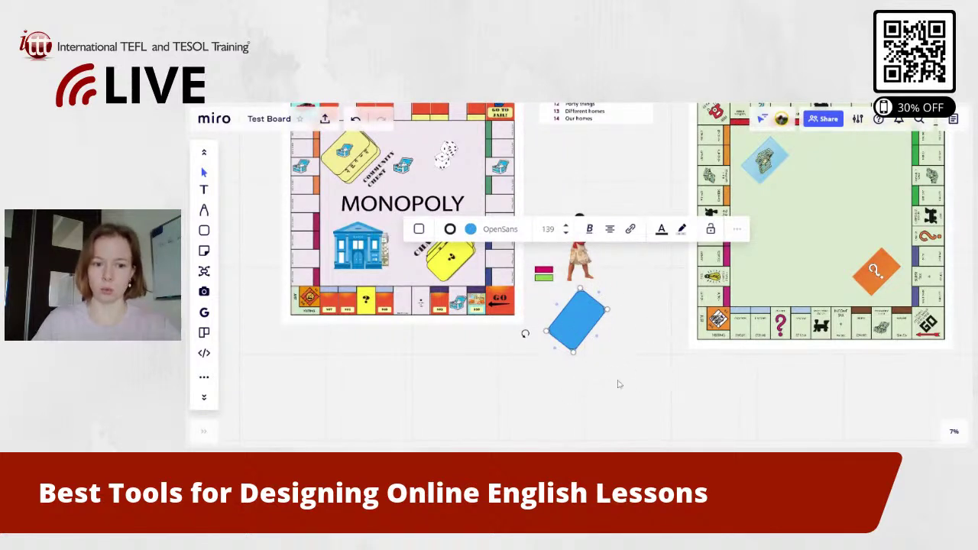
pyautogui.scroll(1, 642, 400)
pyautogui.scroll(2, 458, 412)
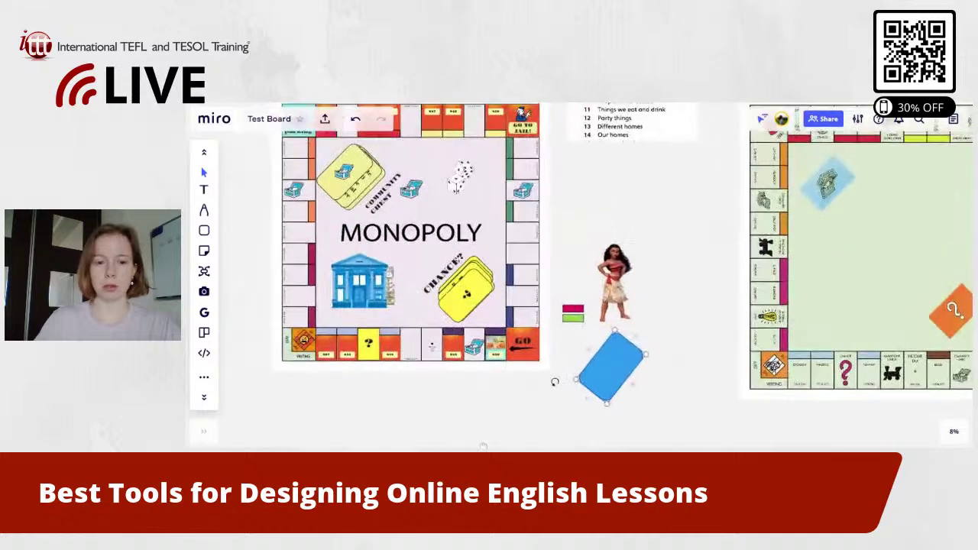
pyautogui.scroll(5, 634, 290)
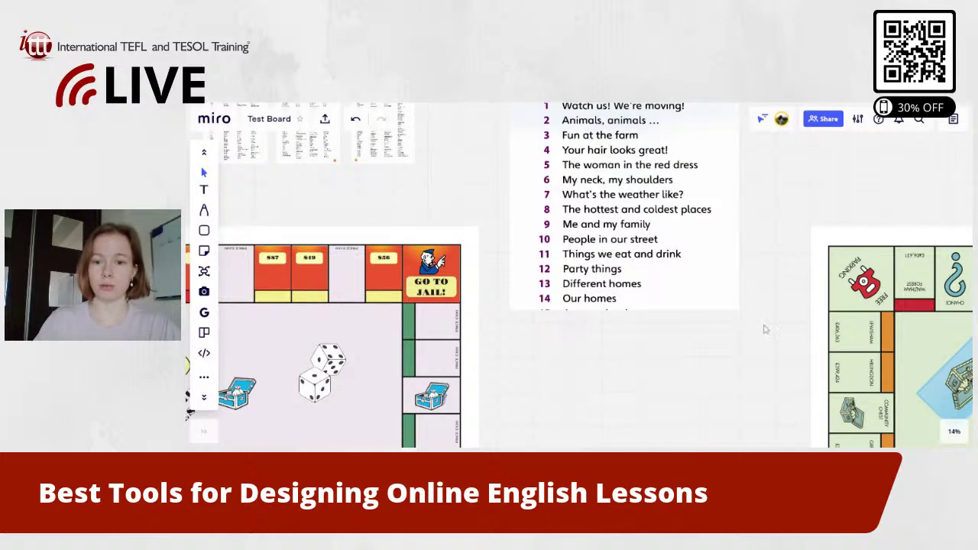
pyautogui.scroll(-10, 764, 329)
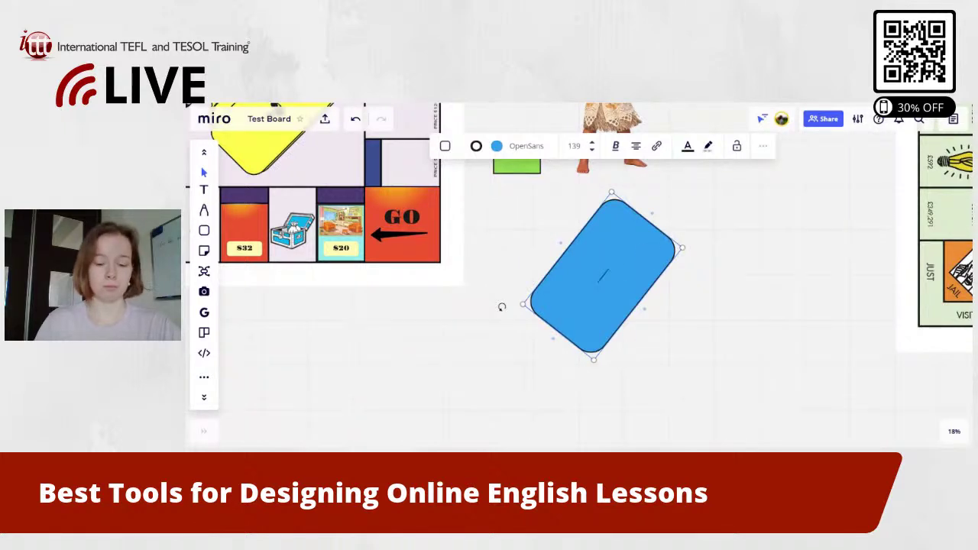
pyautogui.write('How')
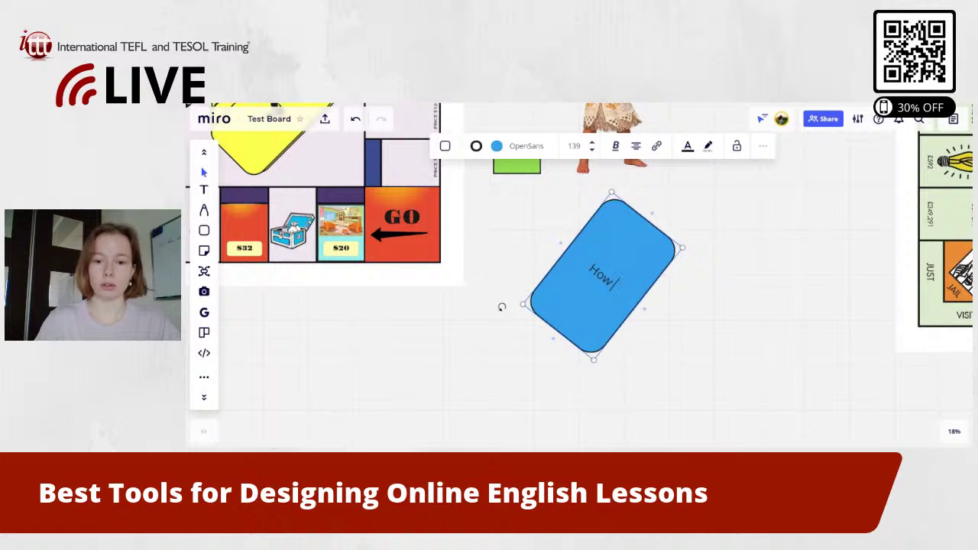
pyautogui.write(' can yo')
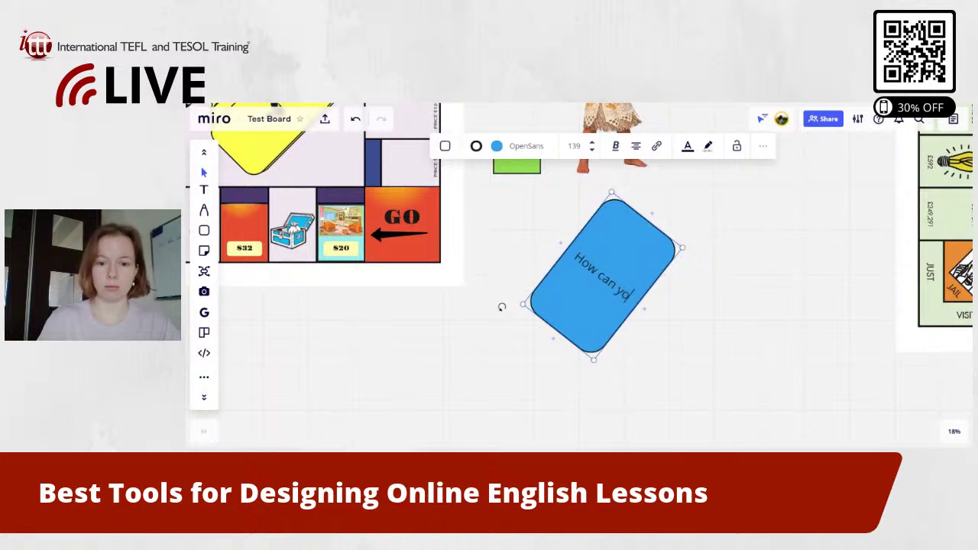
pyautogui.write('ur dad')
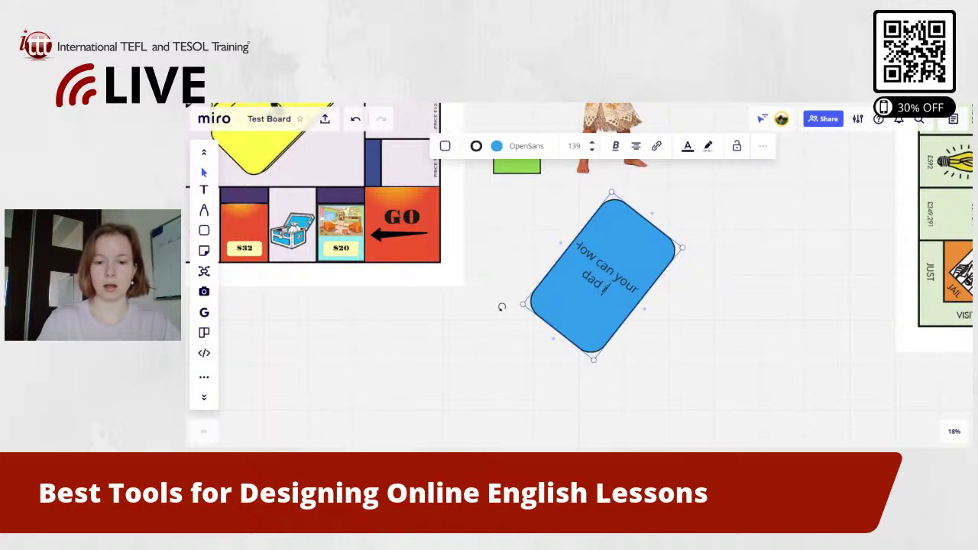
pyautogui.write(' some o')
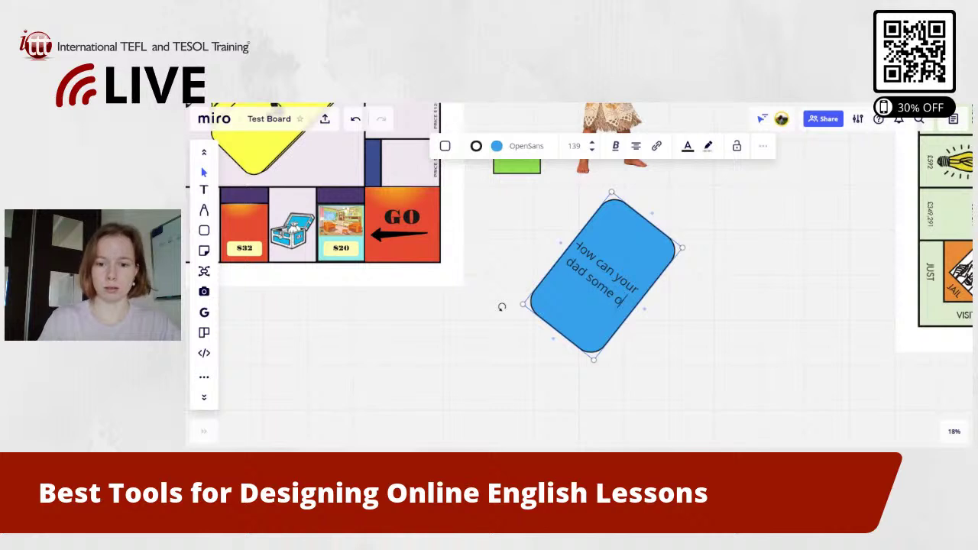
pyautogui.write('ther ways?')
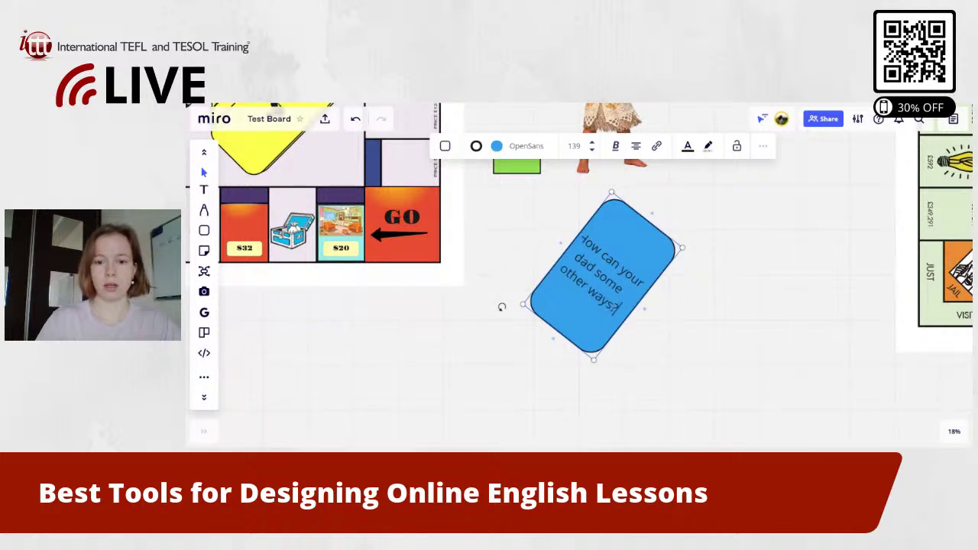
pyautogui.click(722, 286)
# - Change the fill colour of the question card to yellow
pyautogui.scroll(-2, 604, 300)
pyautogui.moveTo(604, 299); pyautogui.dragTo(656, 304)
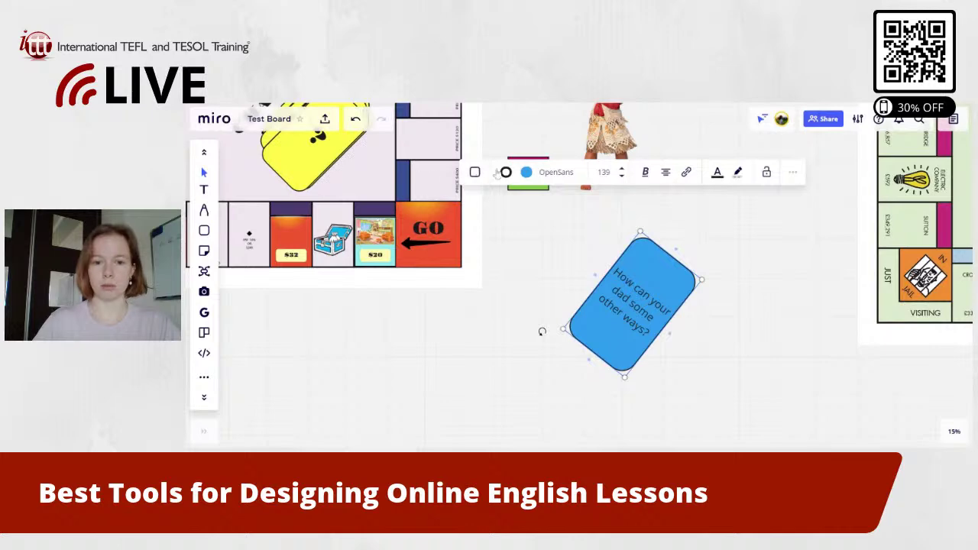
pyautogui.click(526, 172)
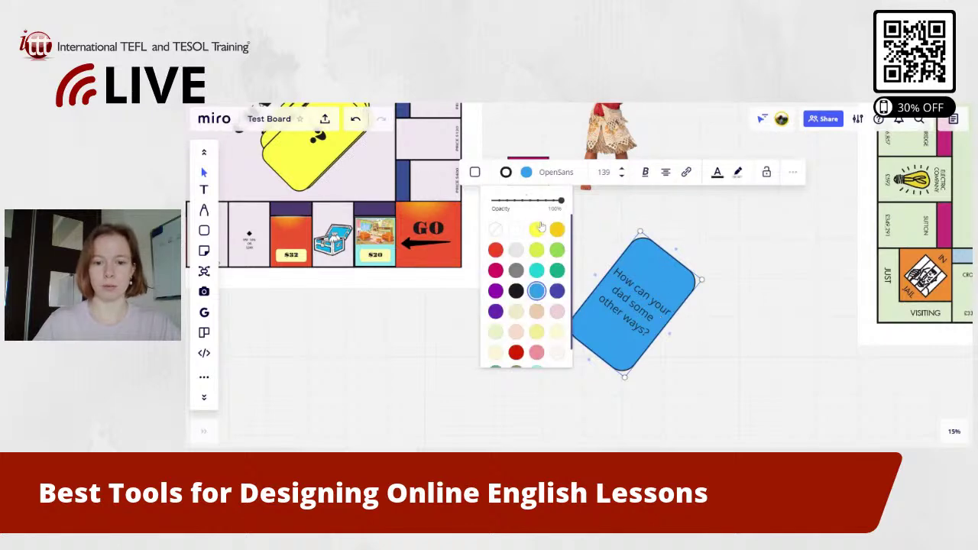
pyautogui.click(536, 229)
pyautogui.click(596, 392)
# - Shrink the yellow question card slightly and place it on top of the Chance card pile on the Monopoly board
pyautogui.moveTo(634, 364); pyautogui.dragTo(593, 356)
pyautogui.moveTo(581, 305); pyautogui.dragTo(350, 211)
pyautogui.scroll(2, 397, 245)
pyautogui.moveTo(480, 304); pyautogui.dragTo(425, 243)
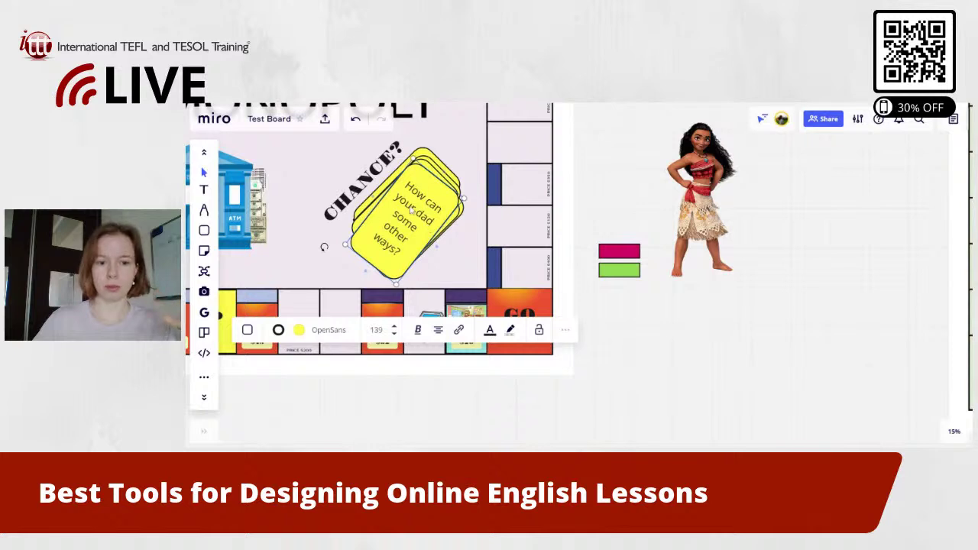
# - Rotate the yellow question card slightly to match the tilt of the Chance pile and send it to the back
pyautogui.moveTo(324, 246); pyautogui.dragTo(323, 243)
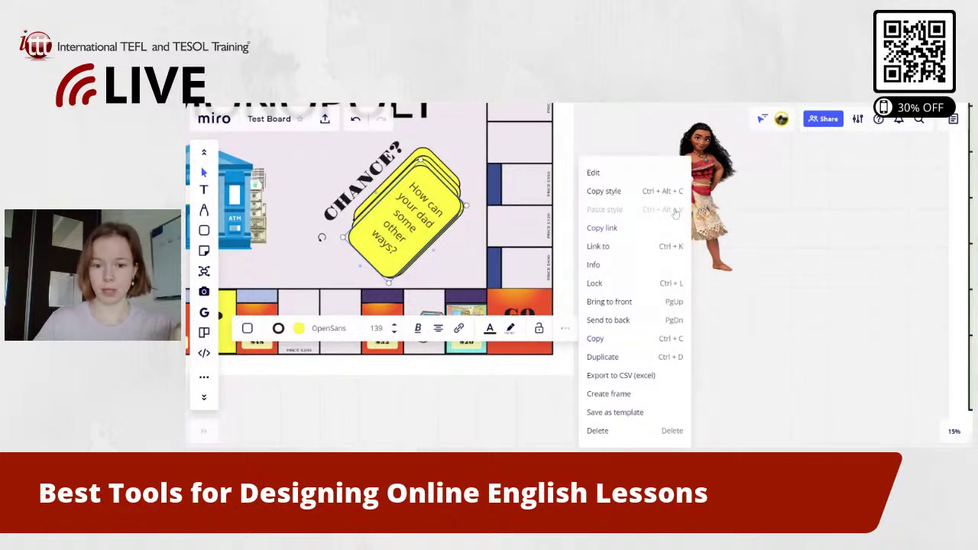
pyautogui.click(613, 321)
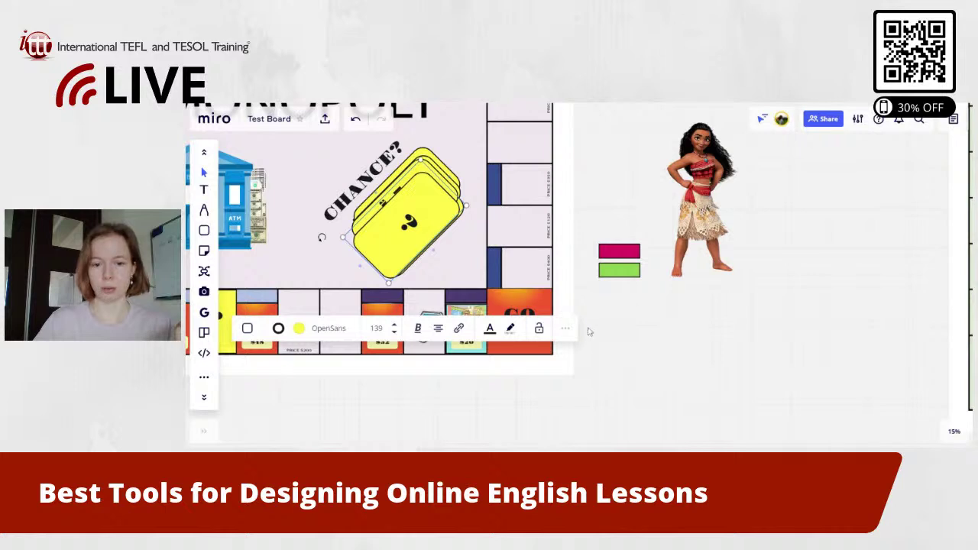
# - Bring the yellow question card to the front and shift it slightly toward the CHANCE? label
pyautogui.click(565, 328)
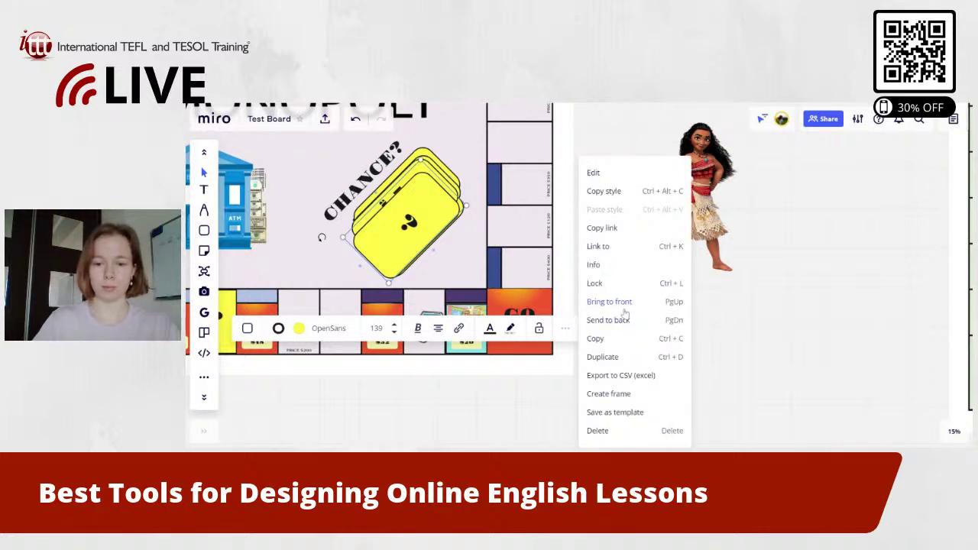
pyautogui.click(621, 319)
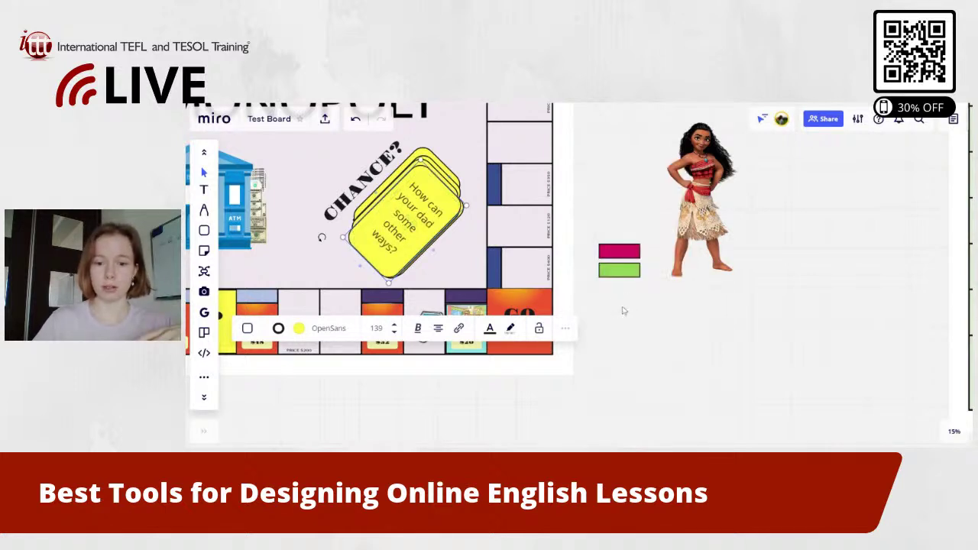
pyautogui.click(417, 224)
pyautogui.moveTo(419, 223); pyautogui.dragTo(443, 233)
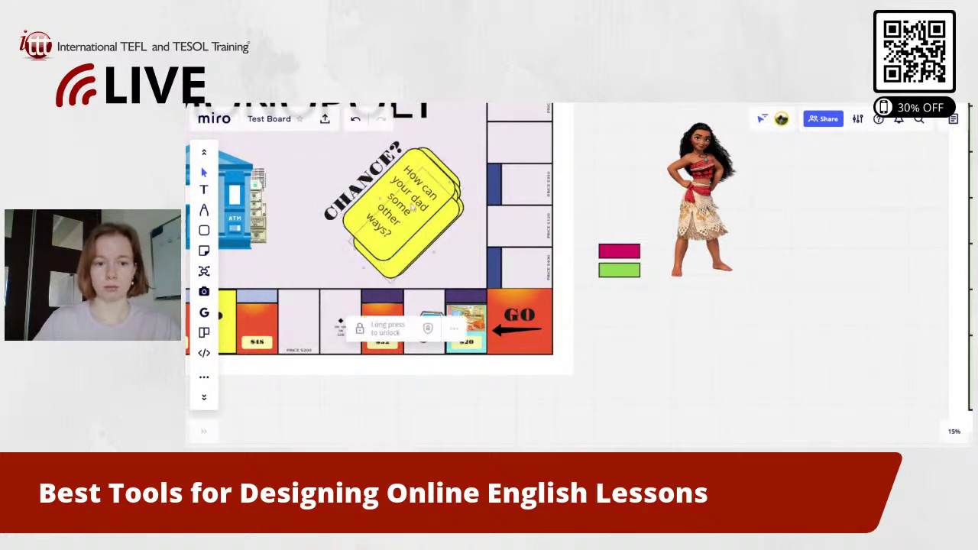
# - Change the layering of the locked question-mark card so that it covers the question card in the Chance pile
pyautogui.click(455, 330)
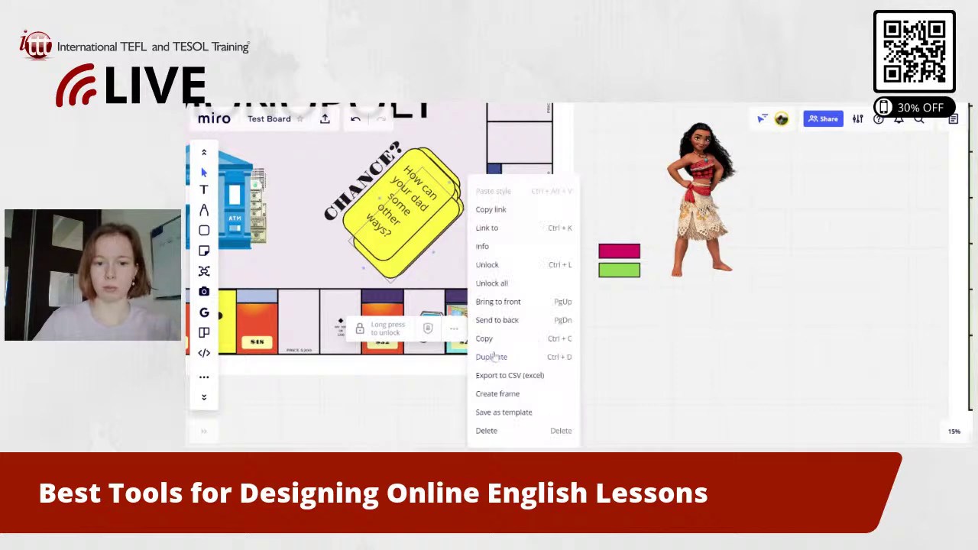
pyautogui.click(514, 319)
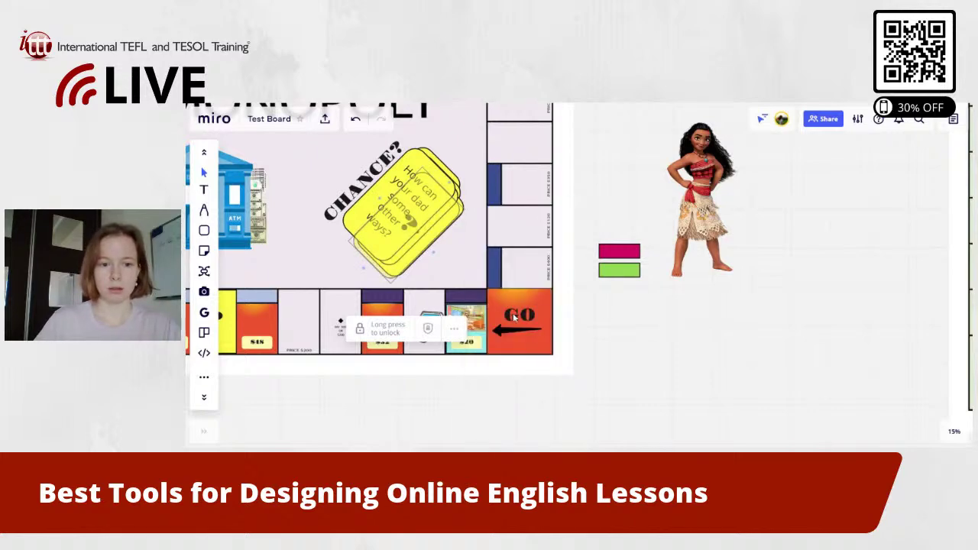
pyautogui.click(396, 202)
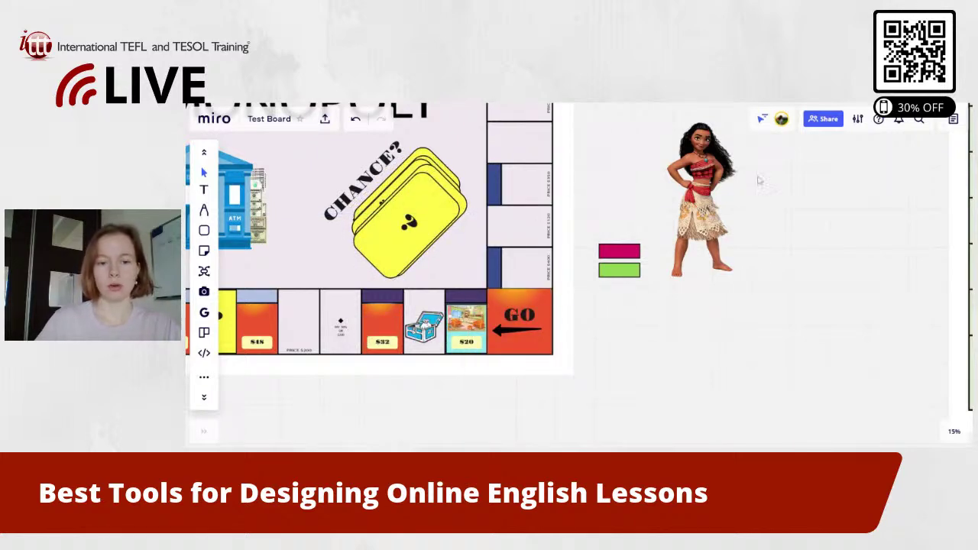
# - Unlock the topmost question-mark card on the Chance pile
pyautogui.scroll(-3, 766, 297)
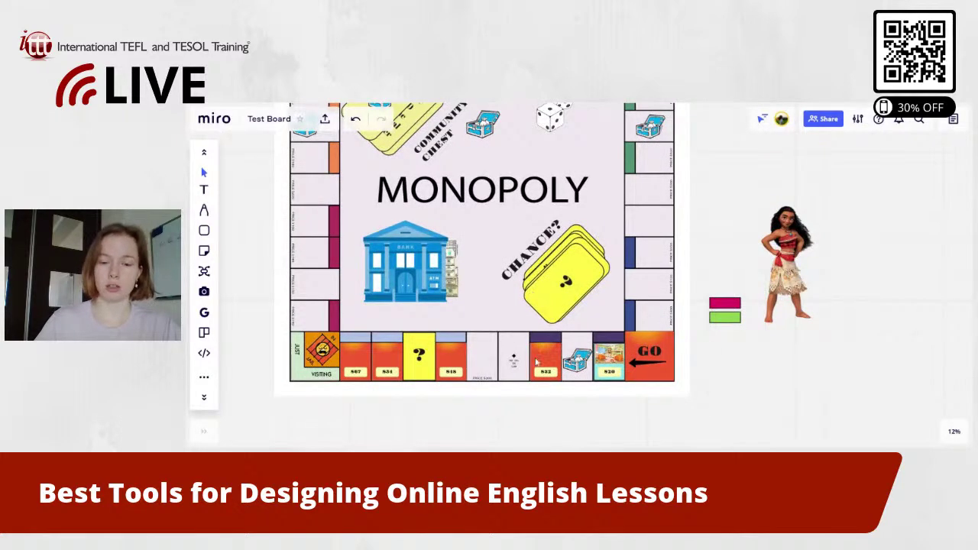
pyautogui.click(588, 279)
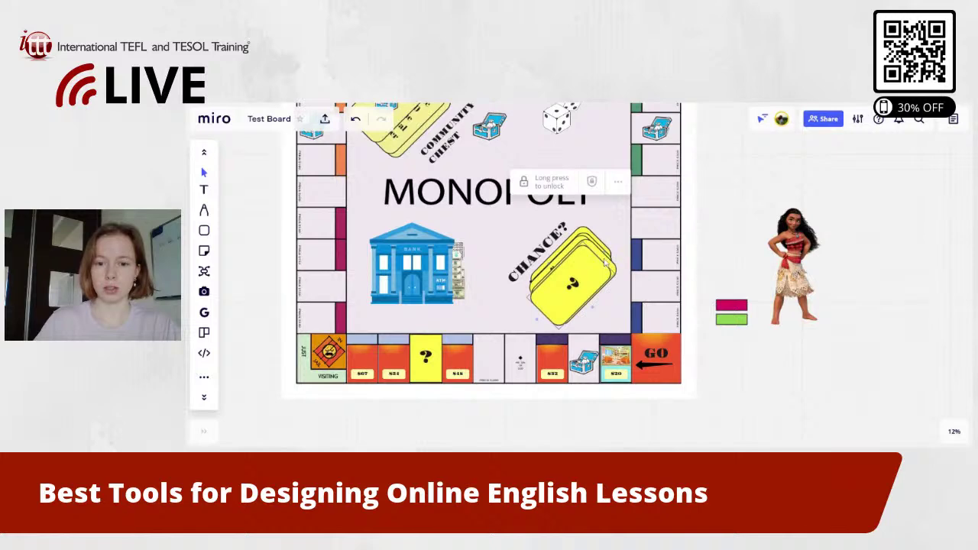
pyautogui.scroll(5, 606, 263)
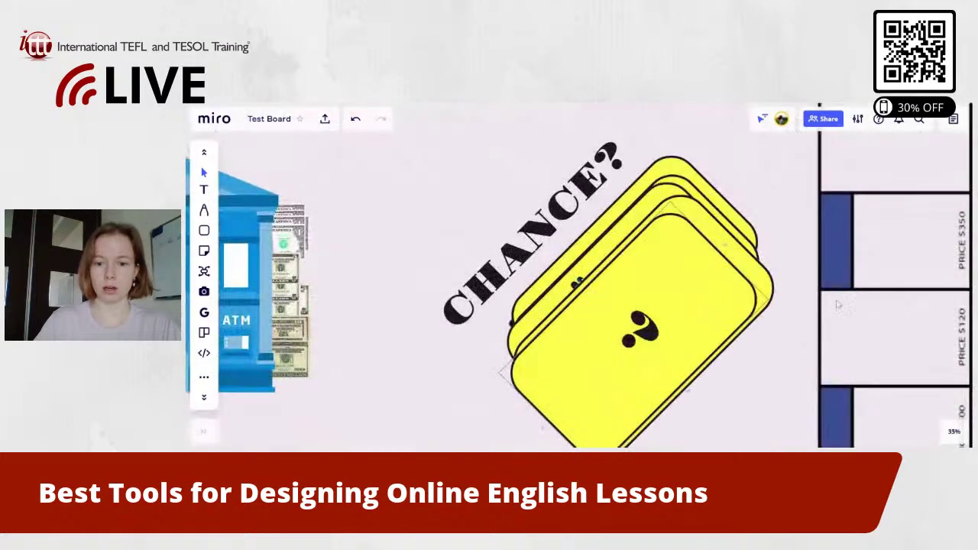
pyautogui.moveTo(689, 216)
pyautogui.mouseDown()
pyautogui.moveTo(567, 140)
pyautogui.moveTo(690, 215)
pyautogui.mouseUp()
pyautogui.scroll(-3, 682, 350)
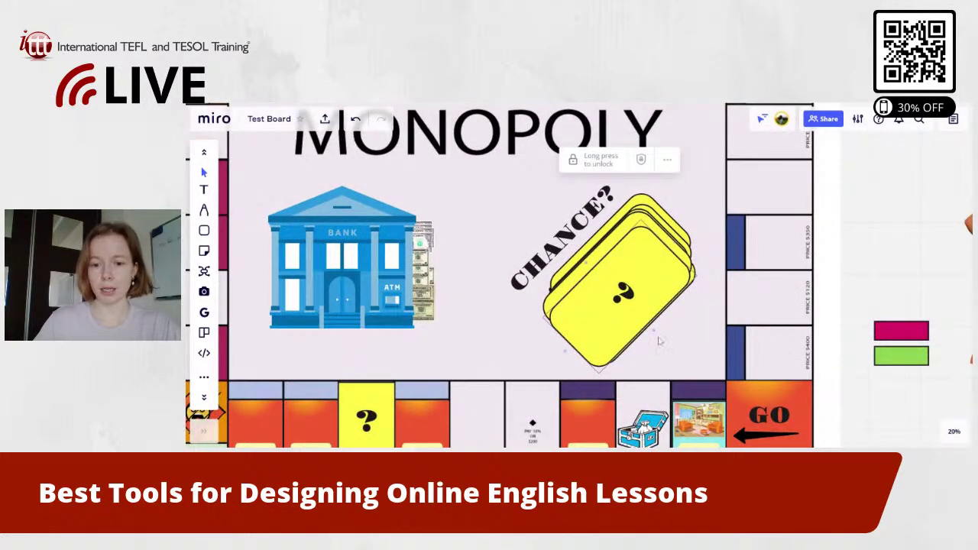
pyautogui.click(612, 162)
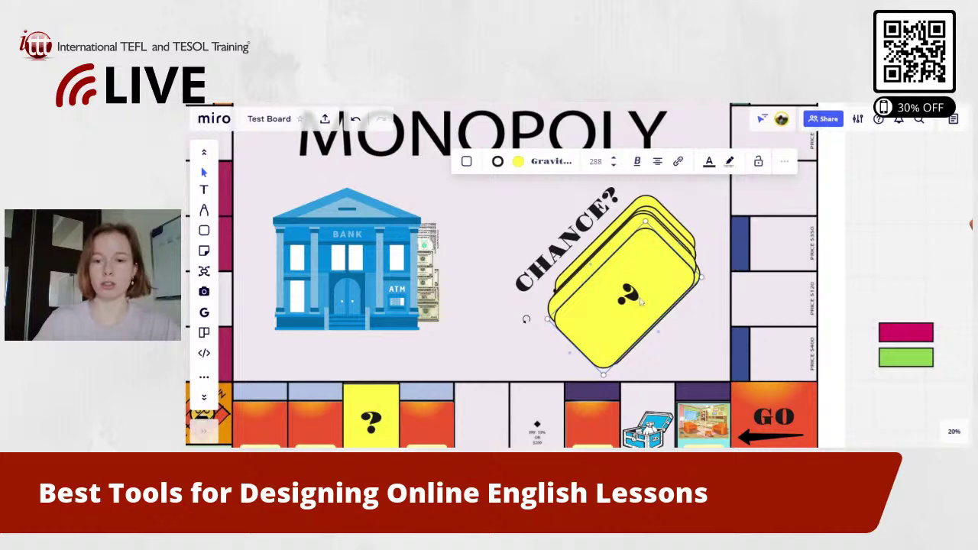
pyautogui.click(632, 248)
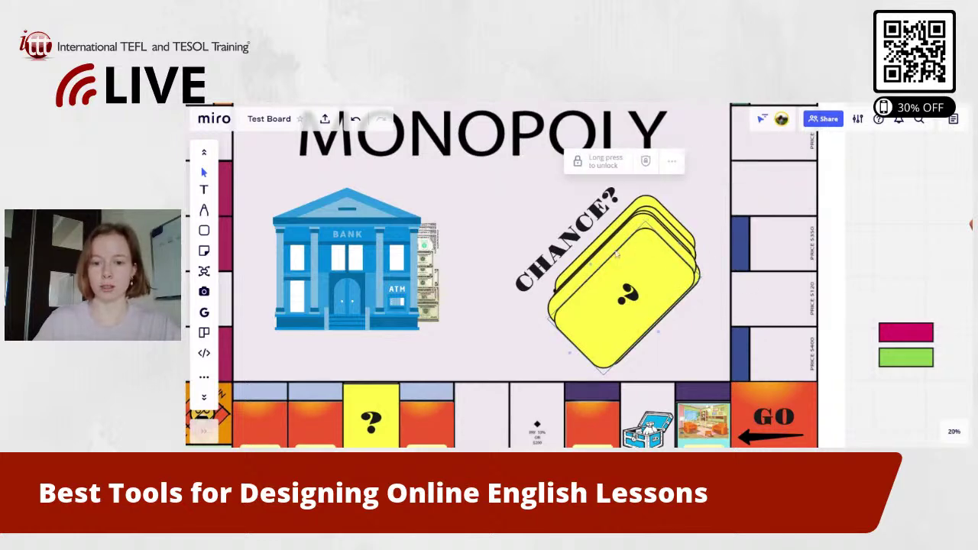
# - Review the Monopoly board, including the Chance and Community Chest piles, the bank and the surrounding squares
pyautogui.scroll(-3, 632, 243)
pyautogui.moveTo(868, 420); pyautogui.dragTo(832, 401)
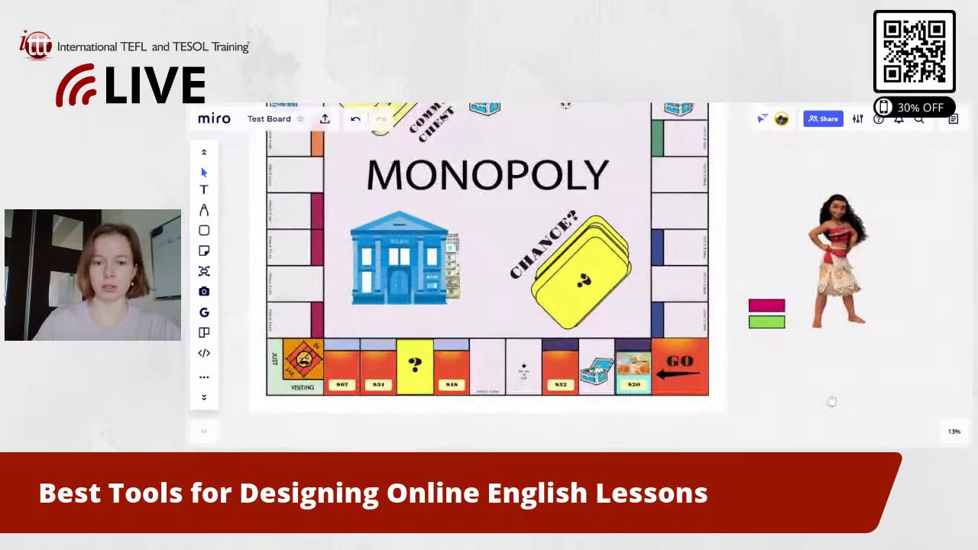
pyautogui.moveTo(531, 318); pyautogui.dragTo(552, 333)
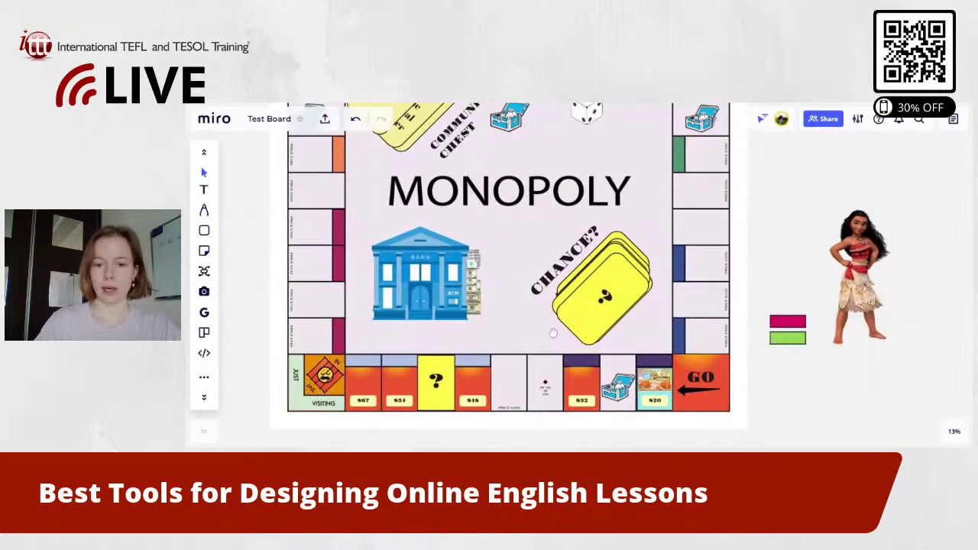
pyautogui.scroll(-1, 578, 285)
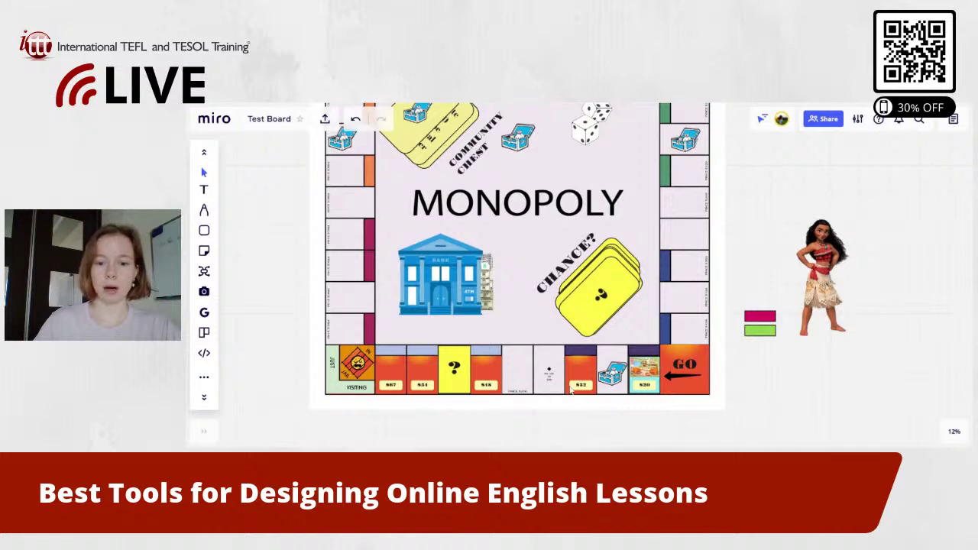
pyautogui.scroll(1, 510, 254)
pyautogui.scroll(-2, 507, 275)
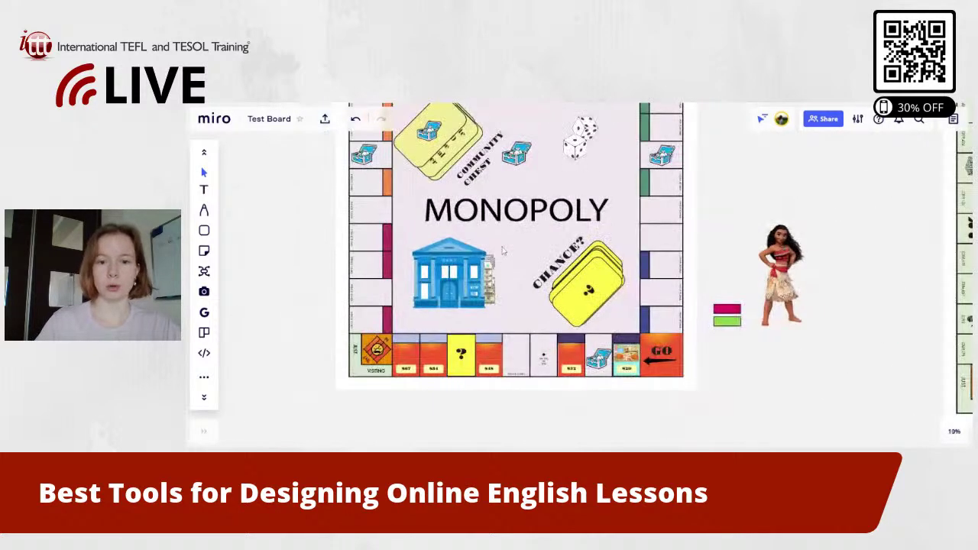
pyautogui.moveTo(501, 244); pyautogui.dragTo(529, 291)
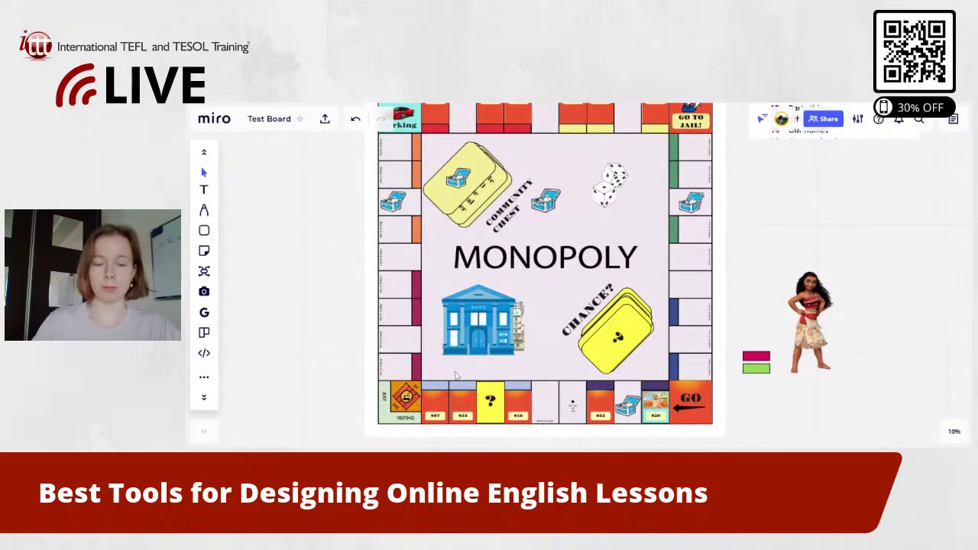
pyautogui.scroll(2, 543, 338)
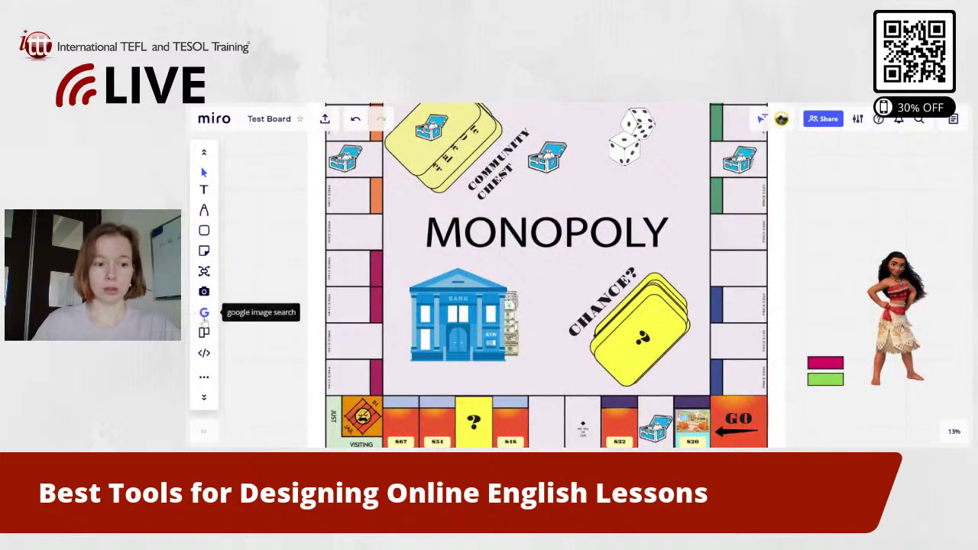
# - Search Google images for "monopoly community chest png"
pyautogui.click(204, 315)
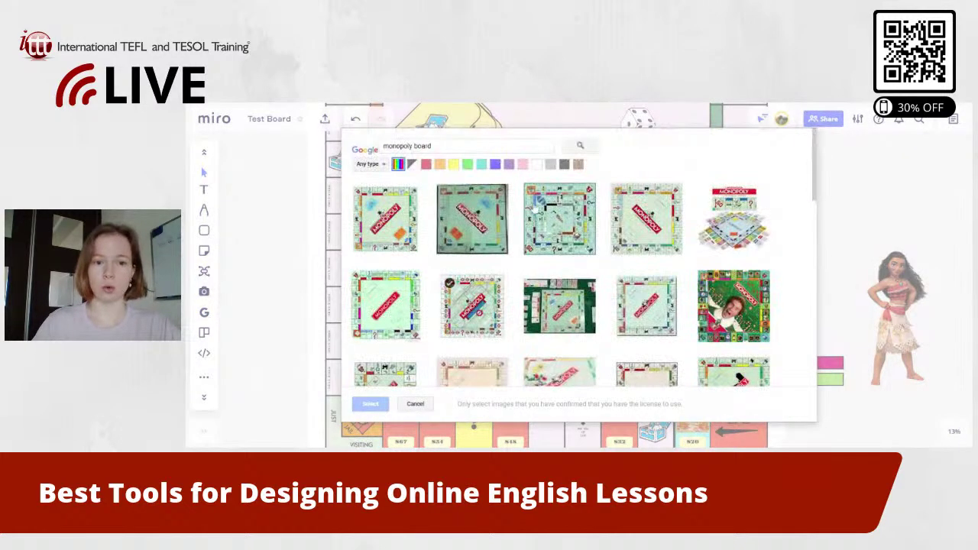
pyautogui.tripleClick(458, 145)
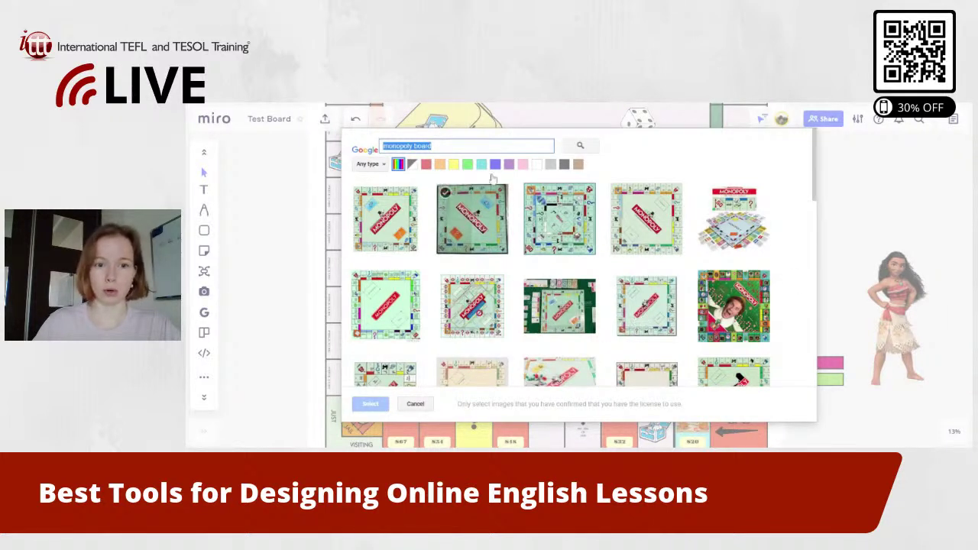
pyautogui.press('End')
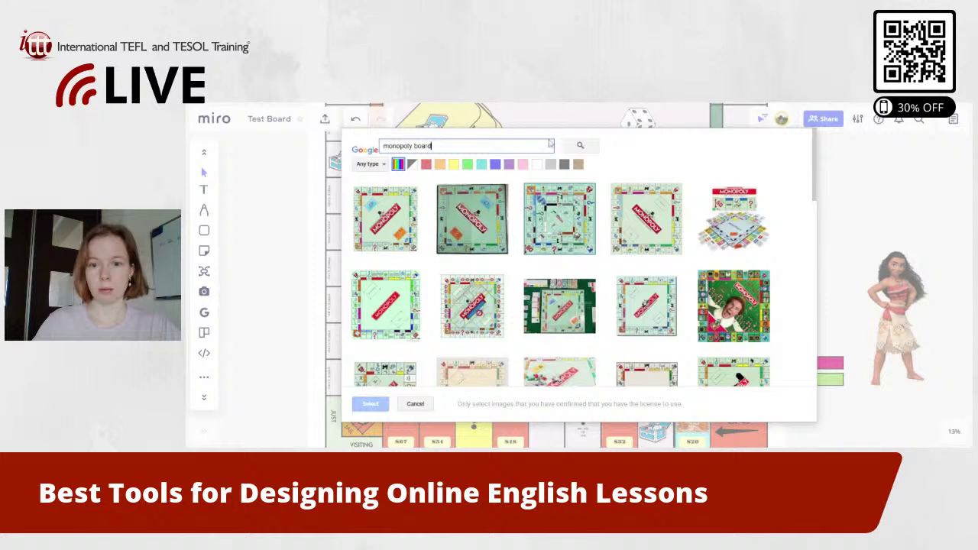
pyautogui.moveTo(381, 146); pyautogui.dragTo(495, 169)
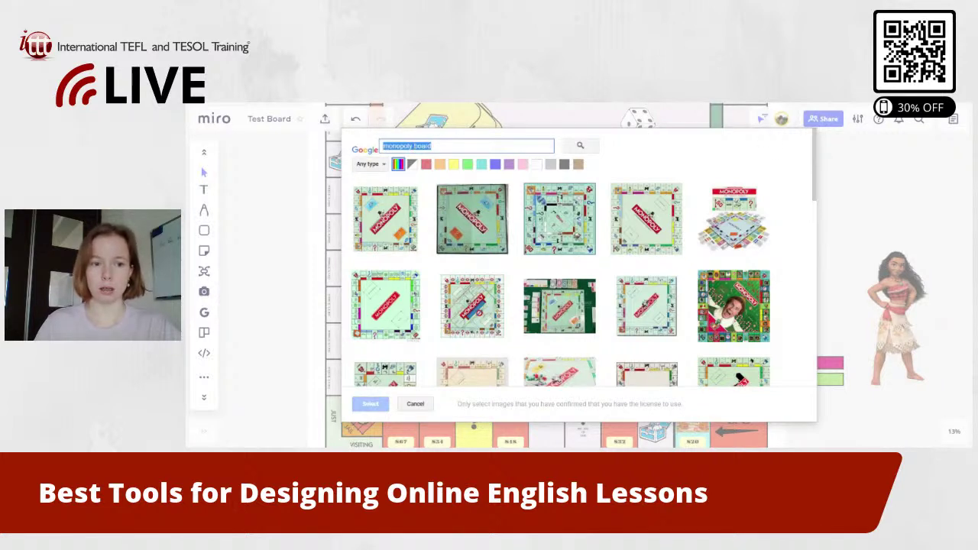
pyautogui.write('mo')
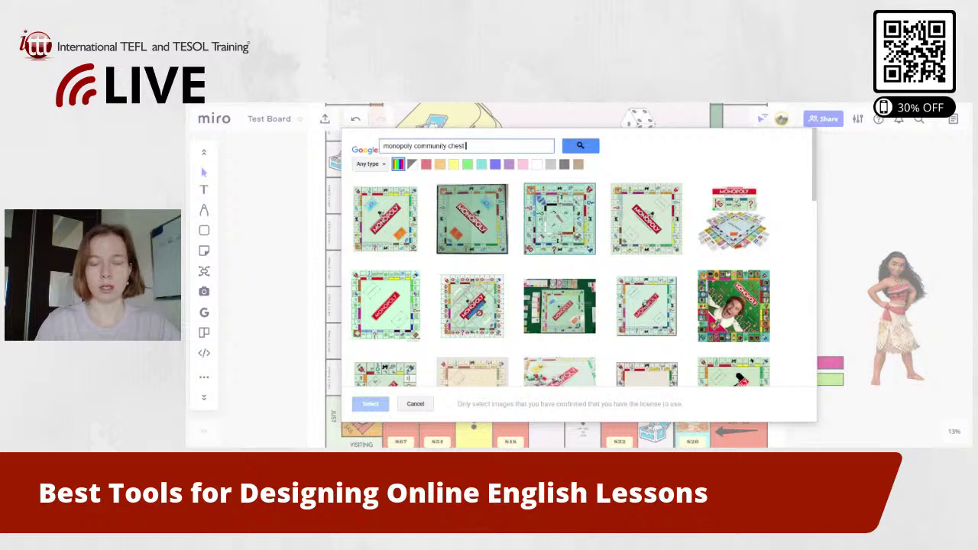
pyautogui.press('Return')
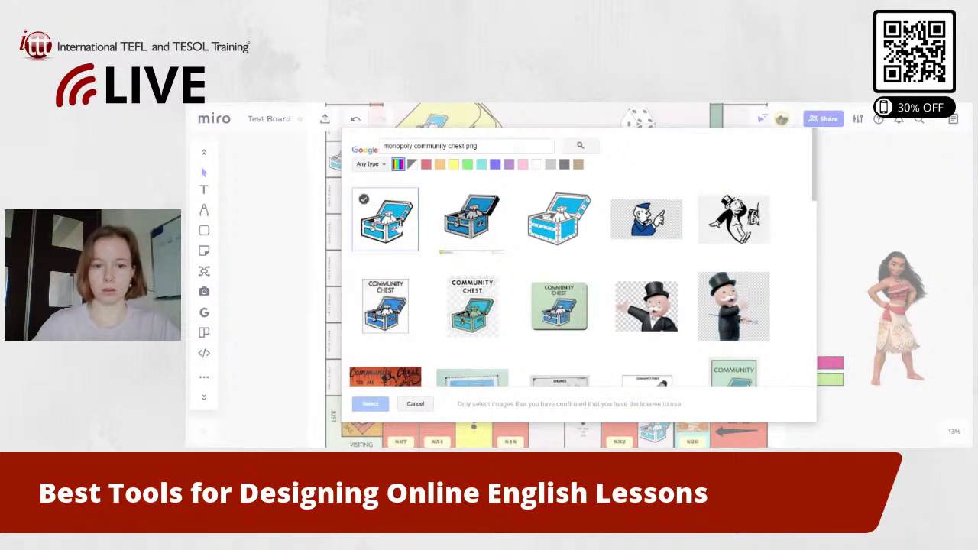
# - Insert the first blue treasure chest image and place it over the Monopoly board's right edge, above the green rectangle
pyautogui.click(376, 208)
pyautogui.click(370, 403)
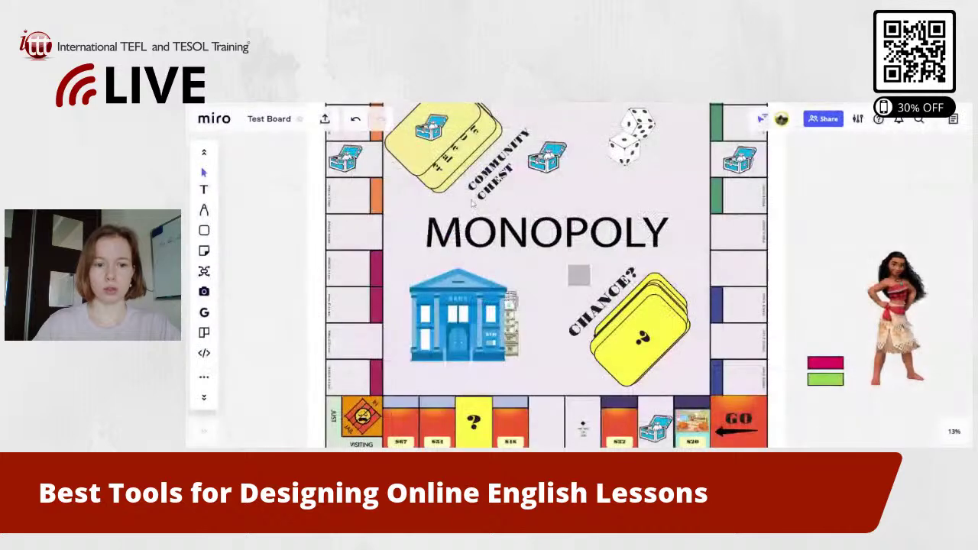
pyautogui.moveTo(567, 292); pyautogui.dragTo(484, 362)
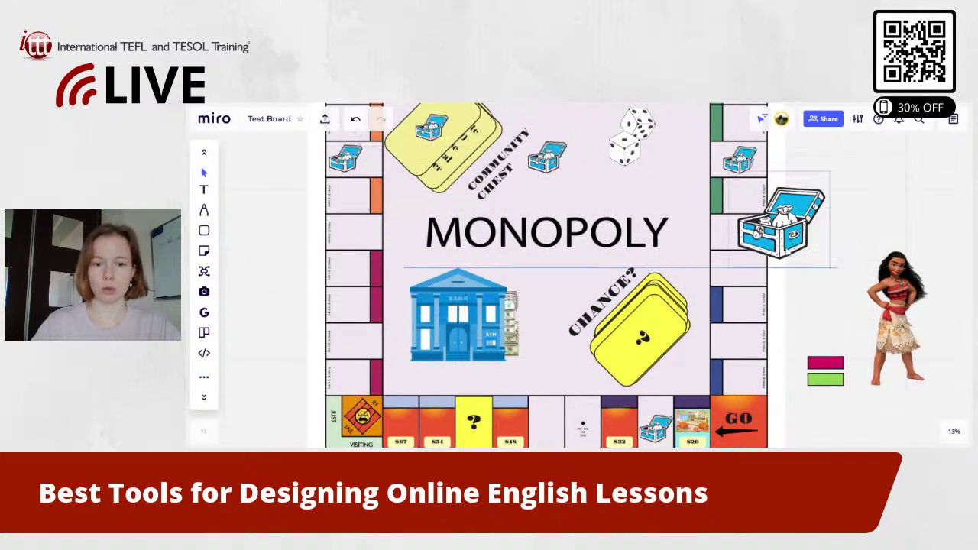
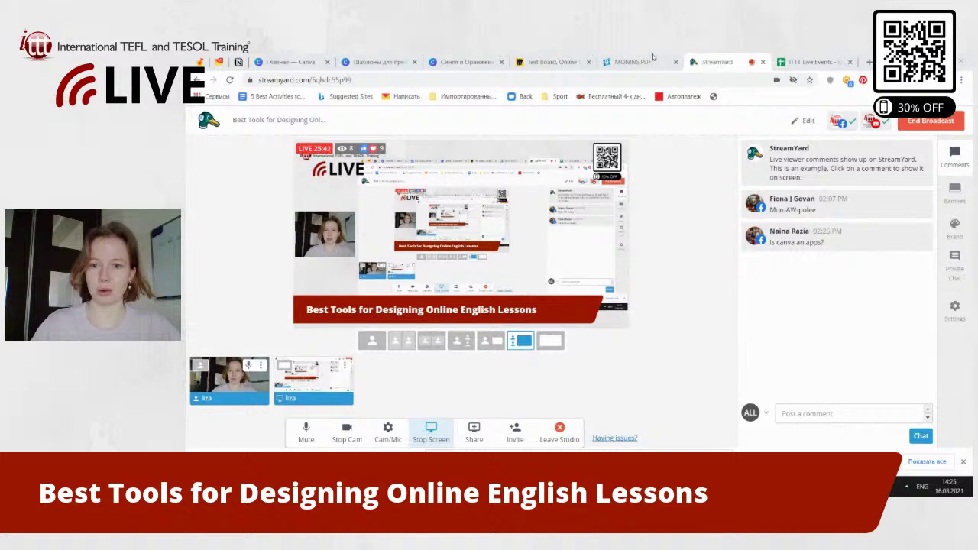
# - Switch to the Test Board in Miro and locate the blue biology lesson presentation with the bear illustration
pyautogui.click(550, 61)
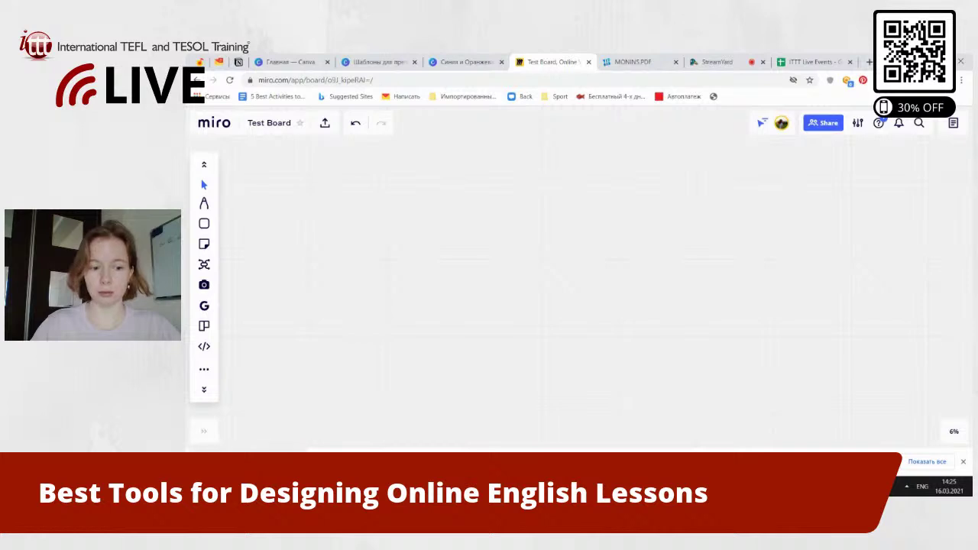
pyautogui.moveTo(229, 459); pyautogui.dragTo(427, 237)
pyautogui.scroll(5, 424, 241)
pyautogui.moveTo(434, 359); pyautogui.dragTo(446, 435)
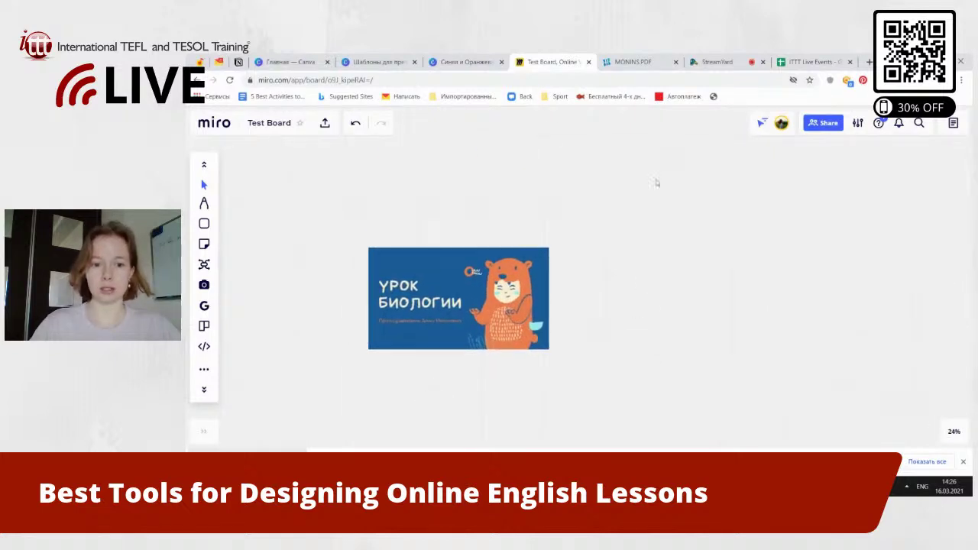
pyautogui.moveTo(699, 404); pyautogui.dragTo(679, 351)
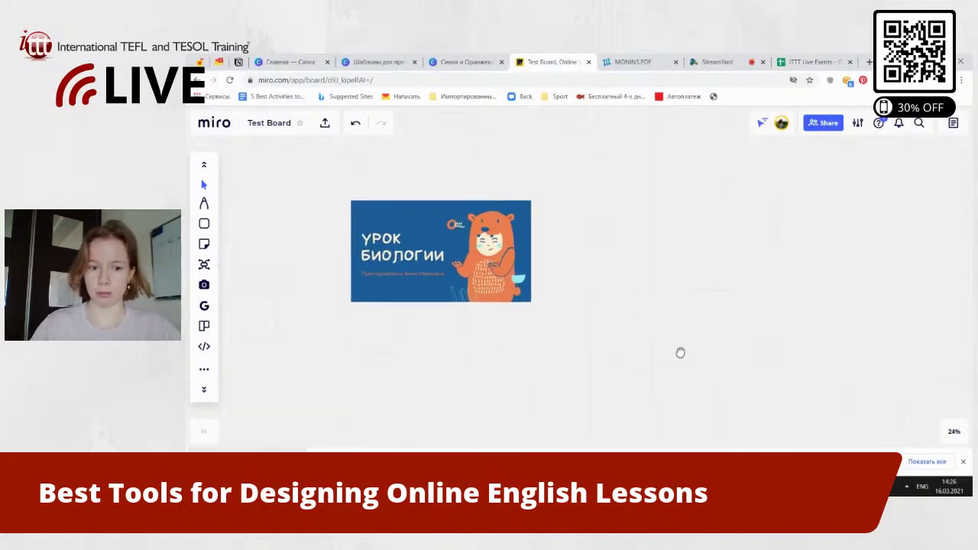
pyautogui.click(444, 215)
pyautogui.click(642, 304)
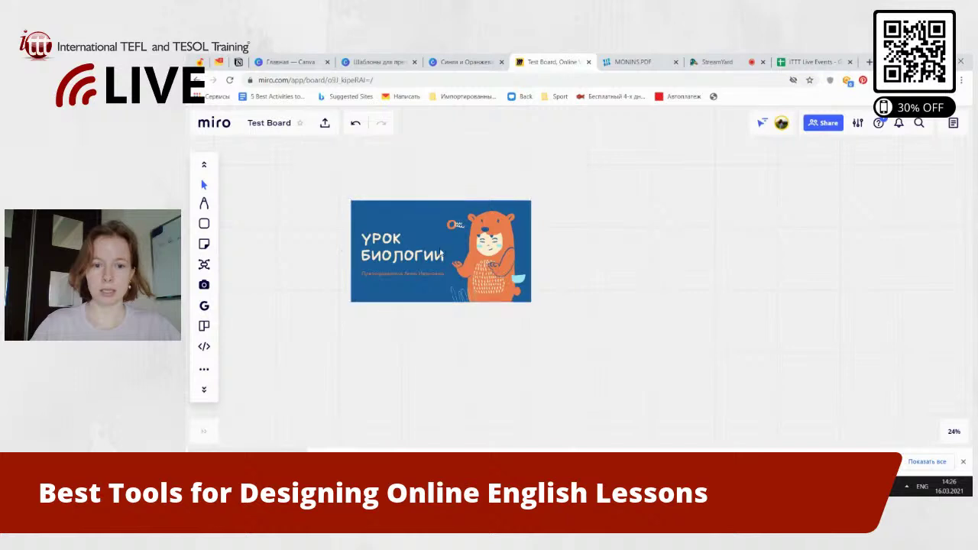
# - Extract pages 2-6 of the biology lesson presentation onto the board
pyautogui.scroll(2, 613, 267)
pyautogui.click(480, 260)
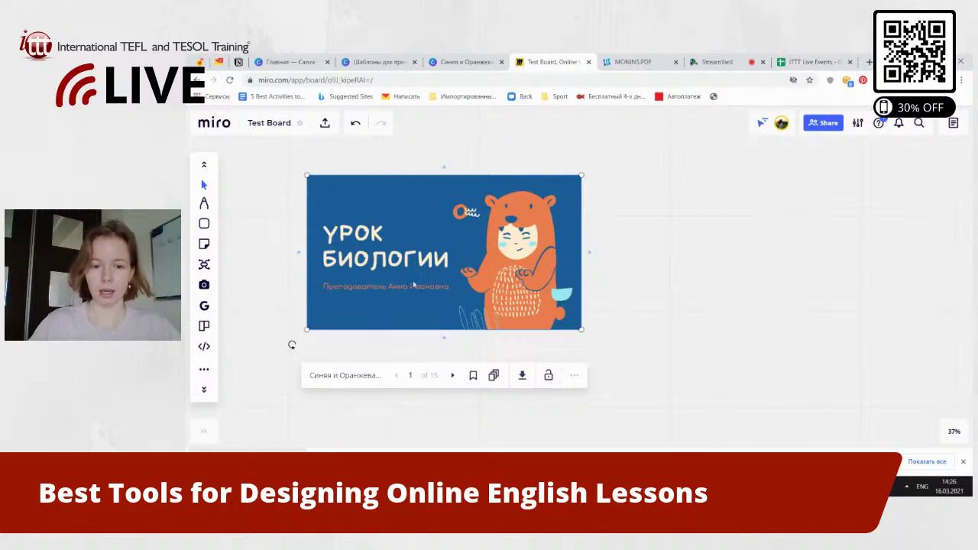
pyautogui.click(492, 379)
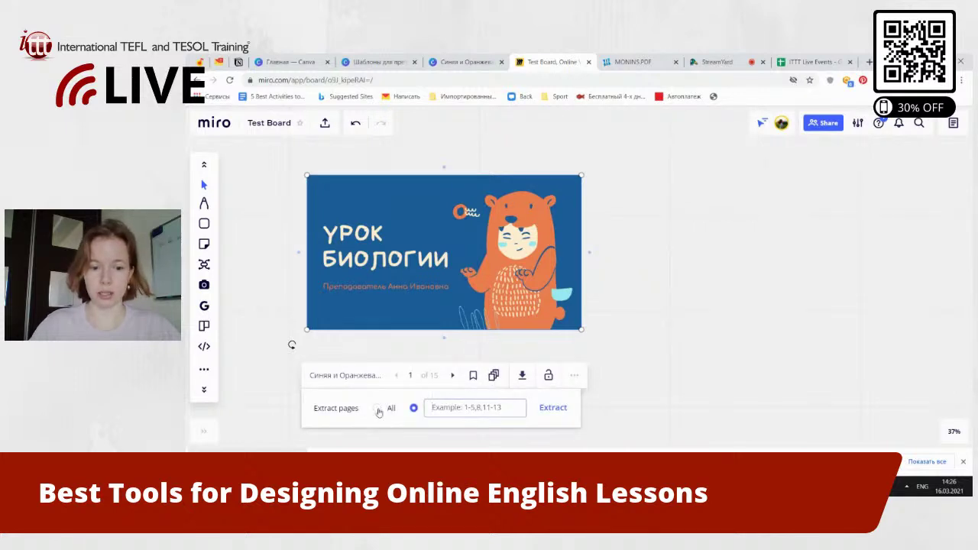
pyautogui.click(462, 411)
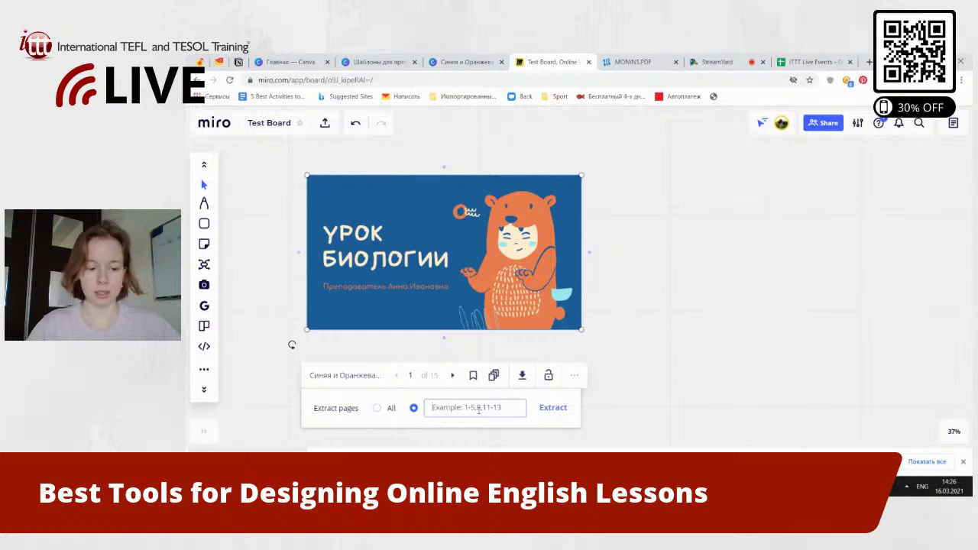
pyautogui.click(376, 409)
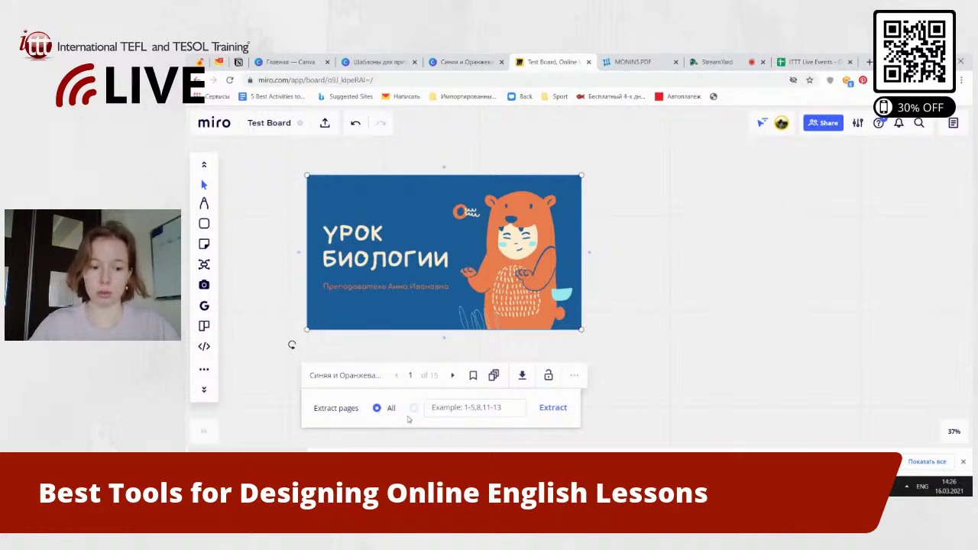
pyautogui.click(460, 410)
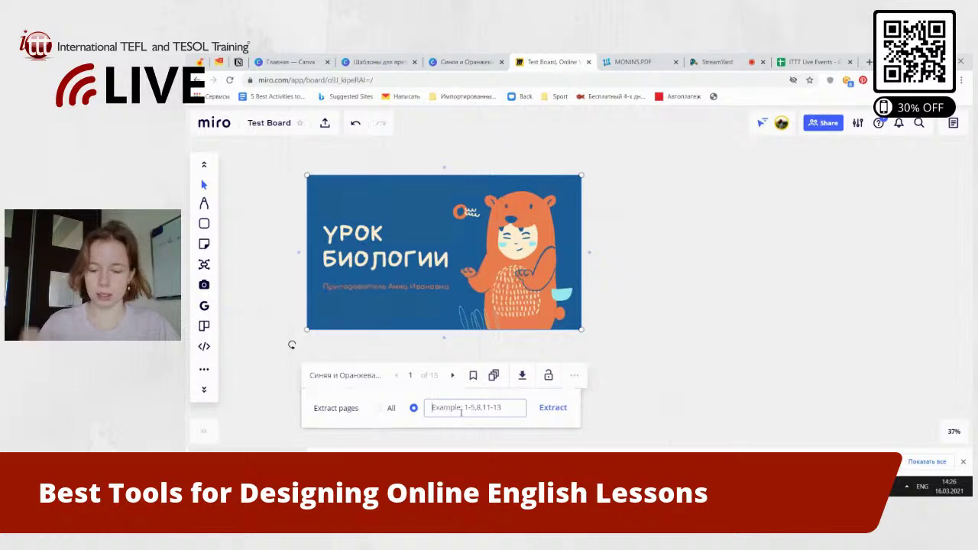
pyautogui.write('1')
pyautogui.press('BackSpace')
pyautogui.write('2-6')
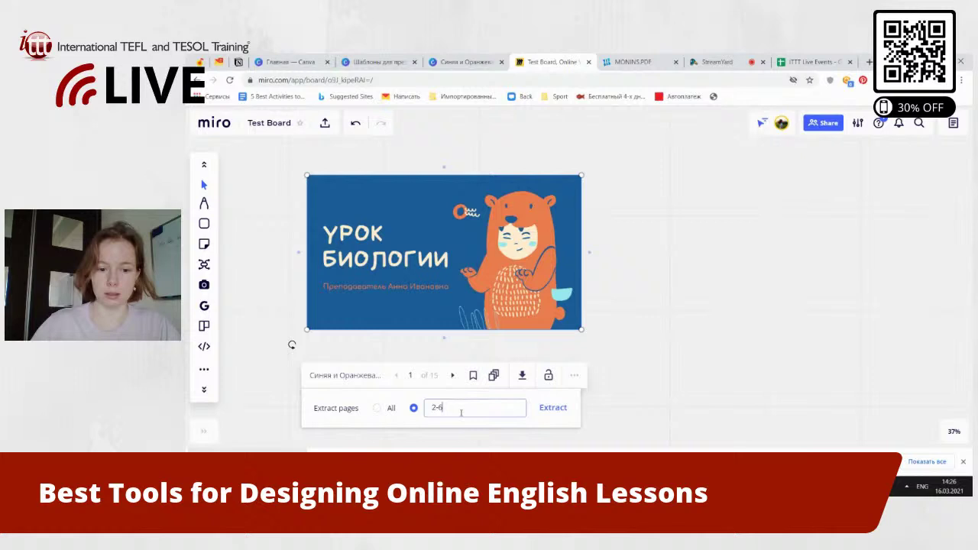
pyautogui.click(556, 409)
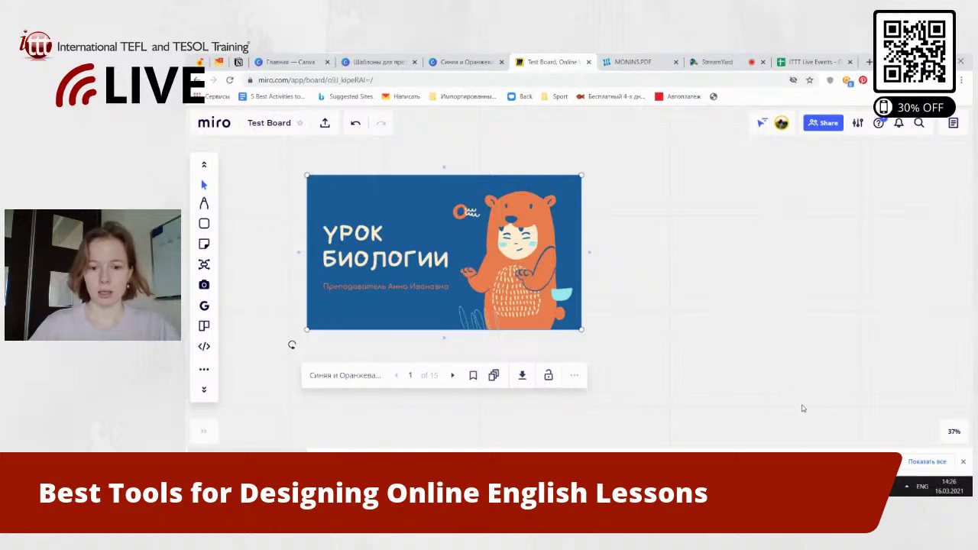
pyautogui.scroll(-5, 801, 409)
pyautogui.hscroll(5, 604, 321)
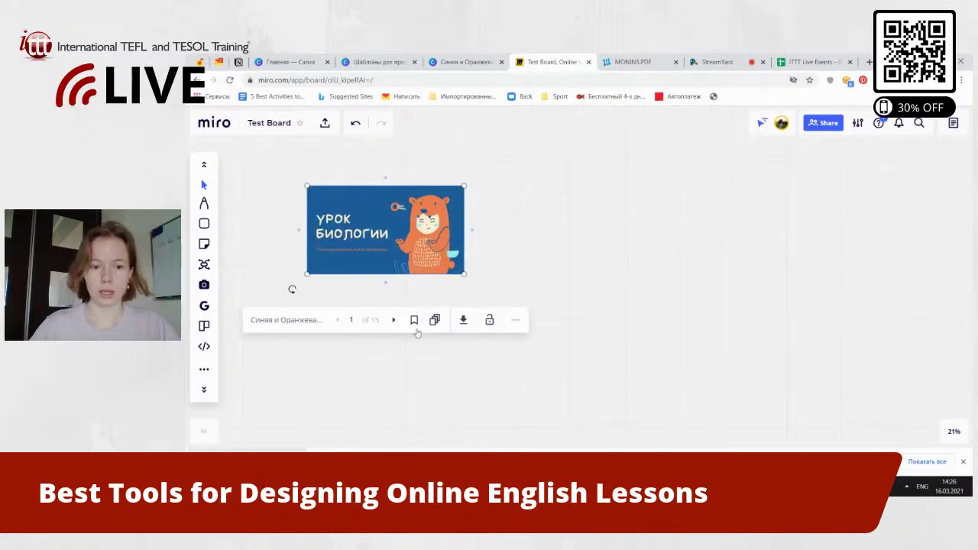
pyautogui.scroll(-1, 735, 323)
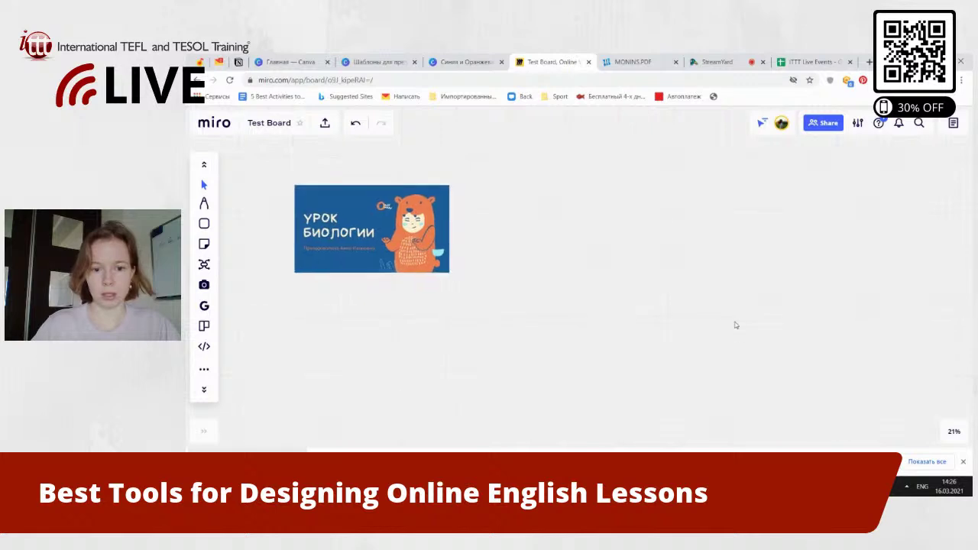
pyautogui.hscroll(3, 572, 338)
pyautogui.scroll(-1, 489, 348)
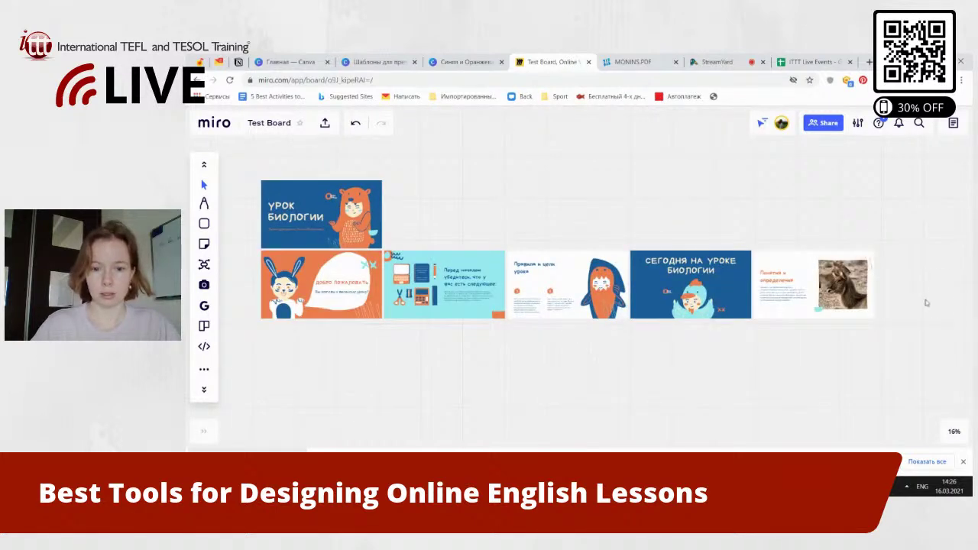
pyautogui.hscroll(-3, 420, 369)
pyautogui.scroll(-1, 468, 352)
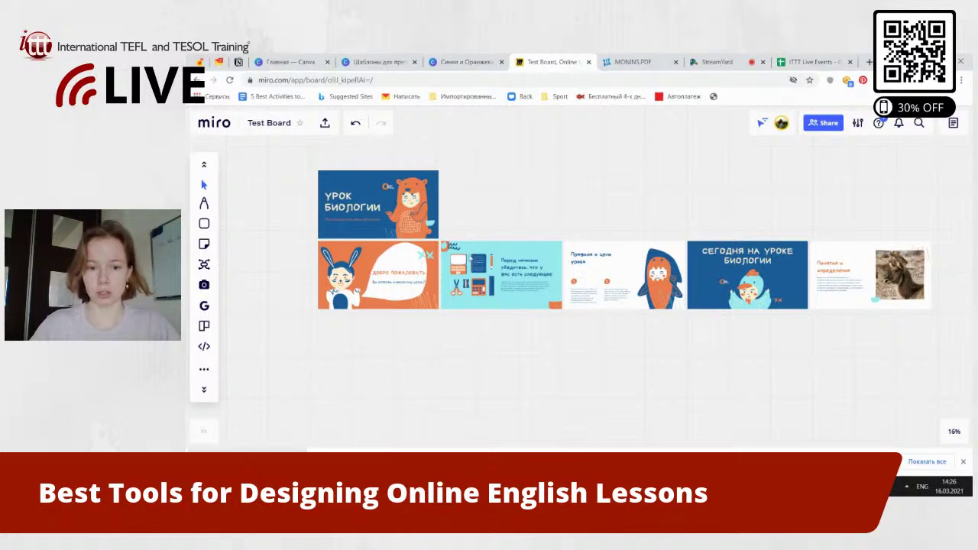
# - Check the viewer comments in StreamYard and return to the Test Board in Miro
pyautogui.click(717, 62)
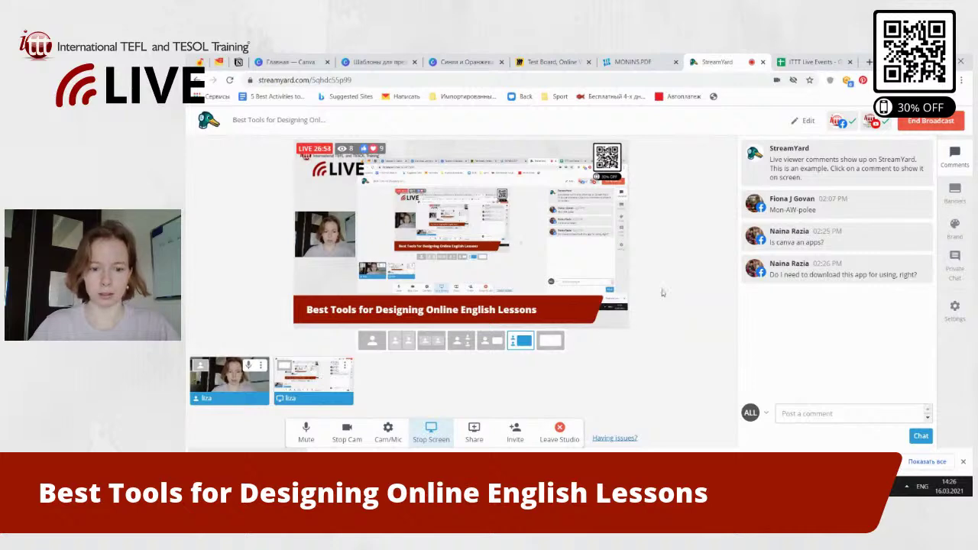
pyautogui.click(462, 62)
pyautogui.click(632, 62)
pyautogui.click(551, 62)
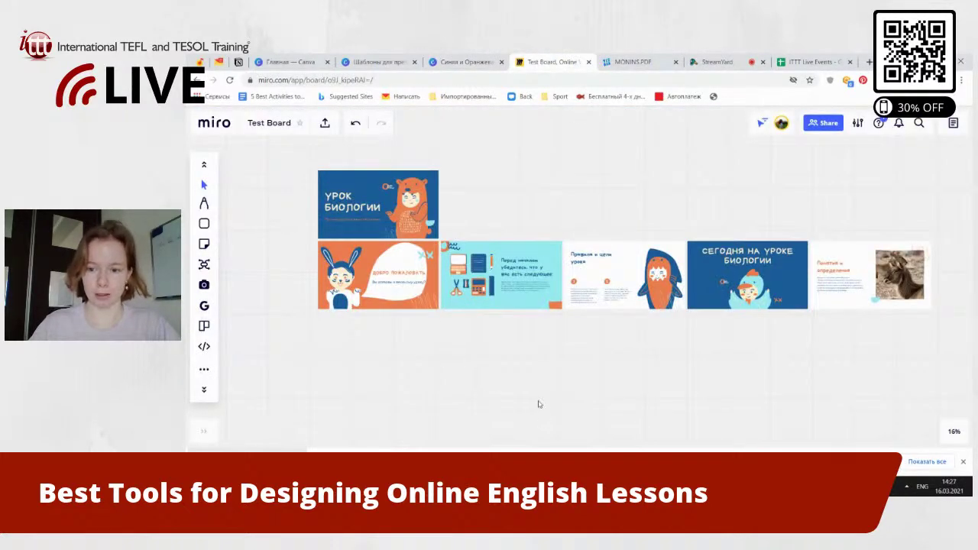
# - Arrange the title slide and the five extracted pages into a grid of two columns and three rows
pyautogui.moveTo(540, 404); pyautogui.dragTo(458, 402)
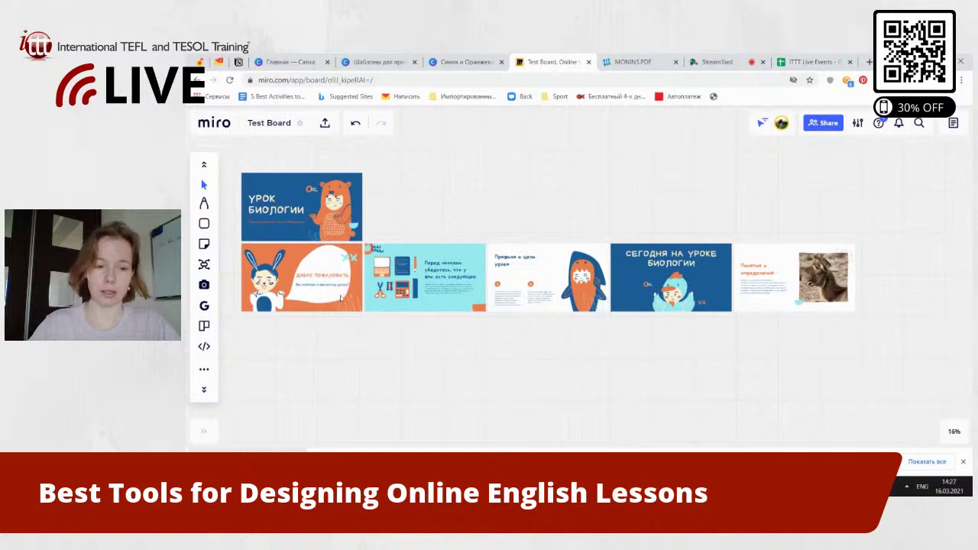
pyautogui.moveTo(413, 297); pyautogui.dragTo(291, 368)
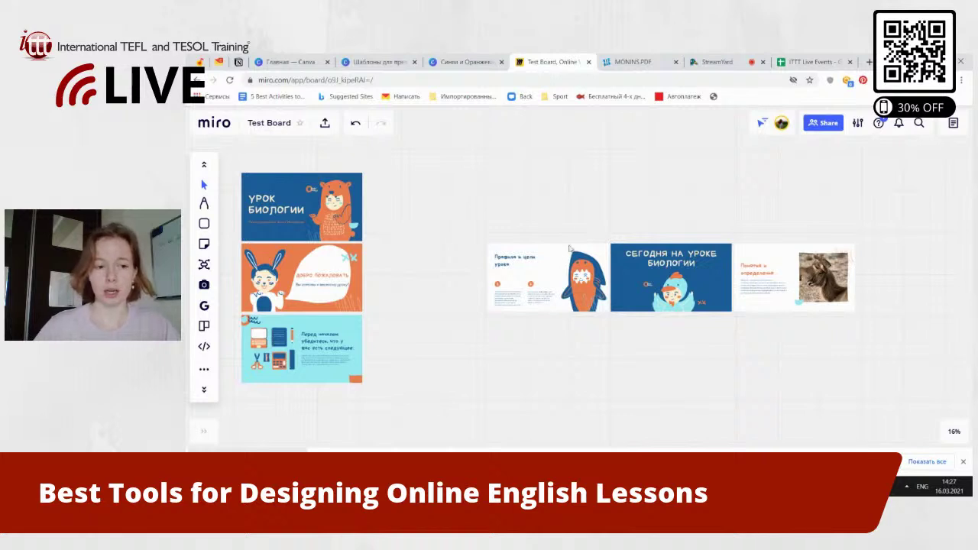
pyautogui.moveTo(589, 296); pyautogui.dragTo(461, 219)
pyautogui.moveTo(688, 301); pyautogui.dragTo(444, 303)
pyautogui.moveTo(836, 282); pyautogui.dragTo(469, 356)
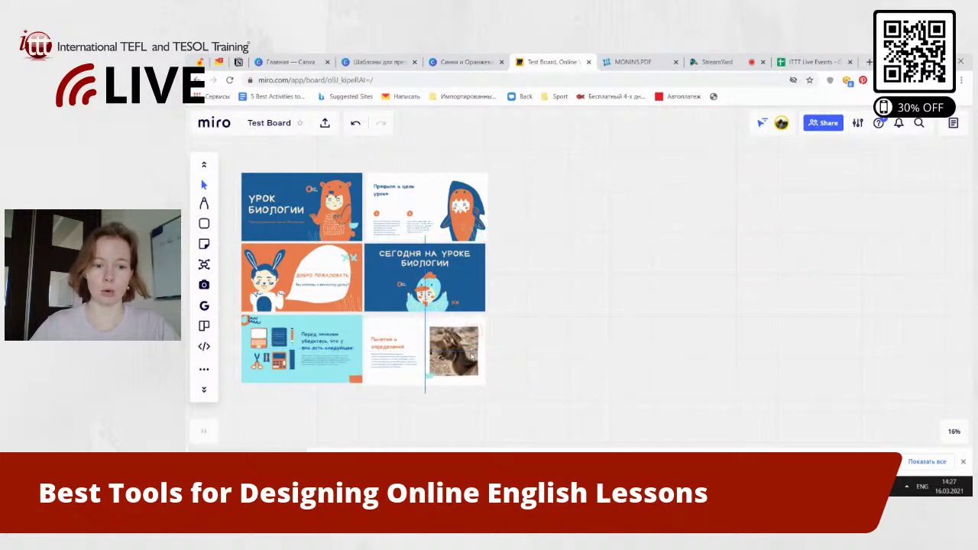
pyautogui.moveTo(831, 330); pyautogui.dragTo(864, 312)
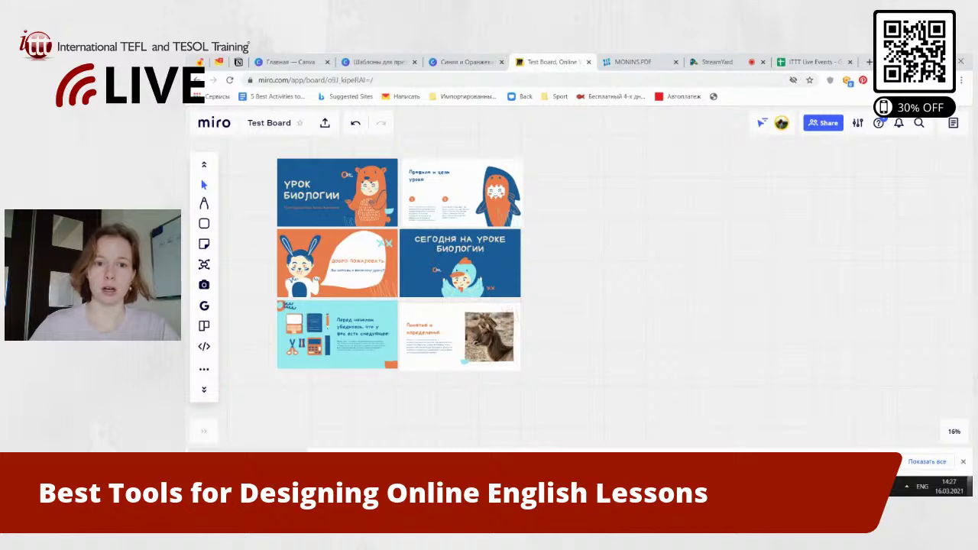
# - Switch to the biology lesson presentation in Canva, dismiss the saved-design message and collapse the template list
pyautogui.click(461, 61)
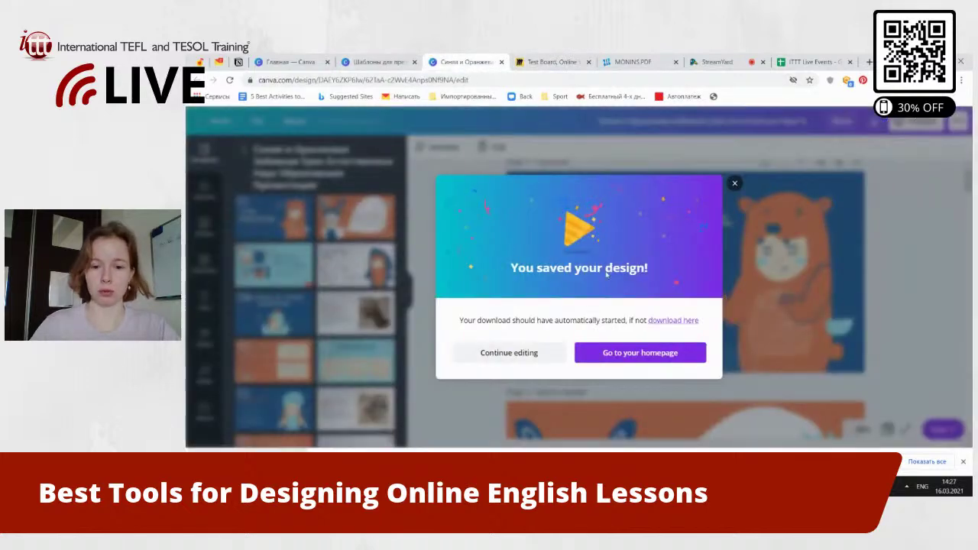
pyautogui.click(734, 184)
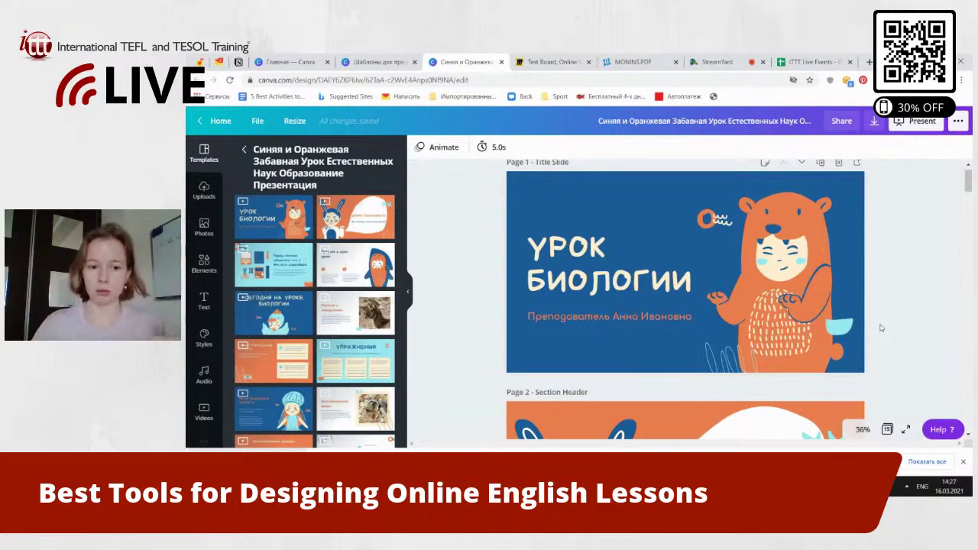
pyautogui.click(408, 297)
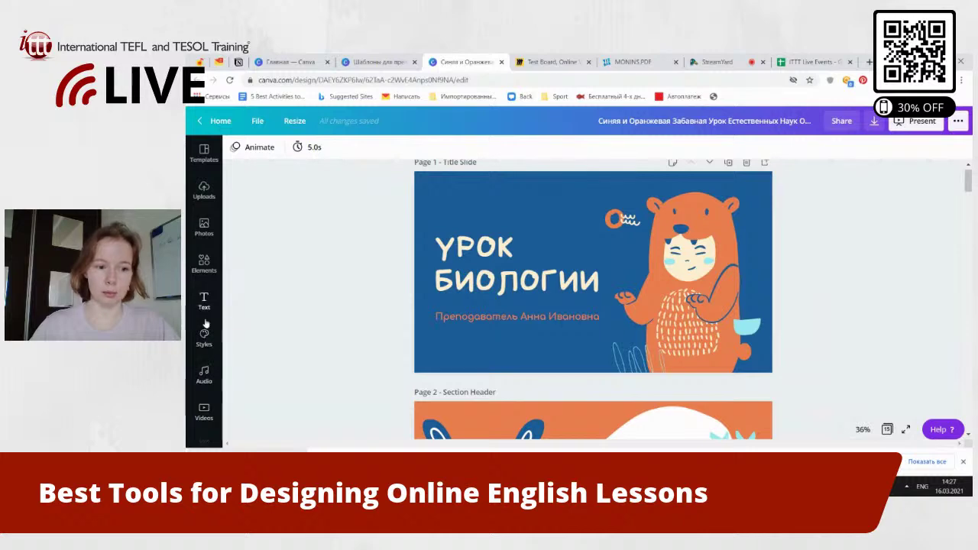
pyautogui.scroll(1, 755, 216)
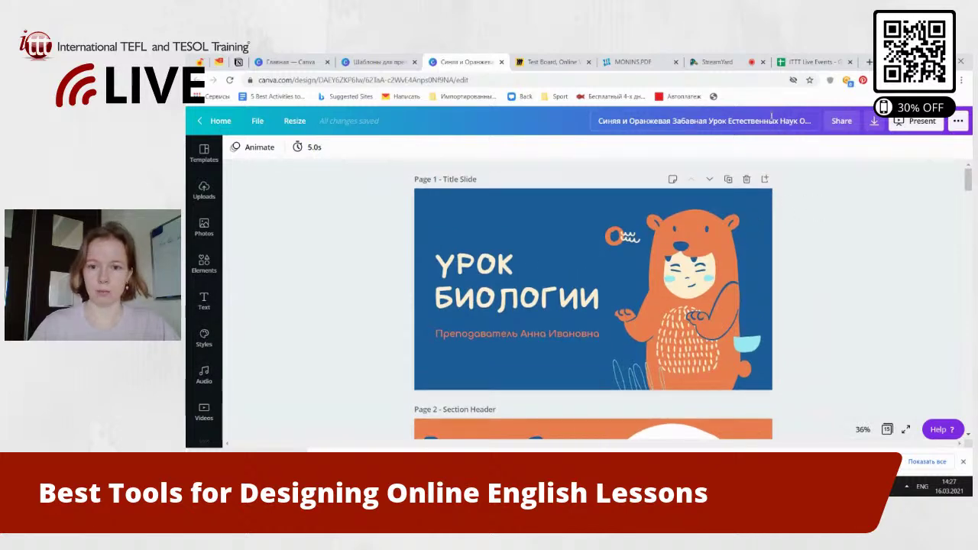
# - Delete the presentation's pages one after another, leaving only the orange free-illustrations page
pyautogui.click(746, 180)
pyautogui.click(746, 179)
pyautogui.click(746, 180)
pyautogui.click(747, 179)
pyautogui.click(746, 180)
pyautogui.click(746, 180)
pyautogui.click(746, 180)
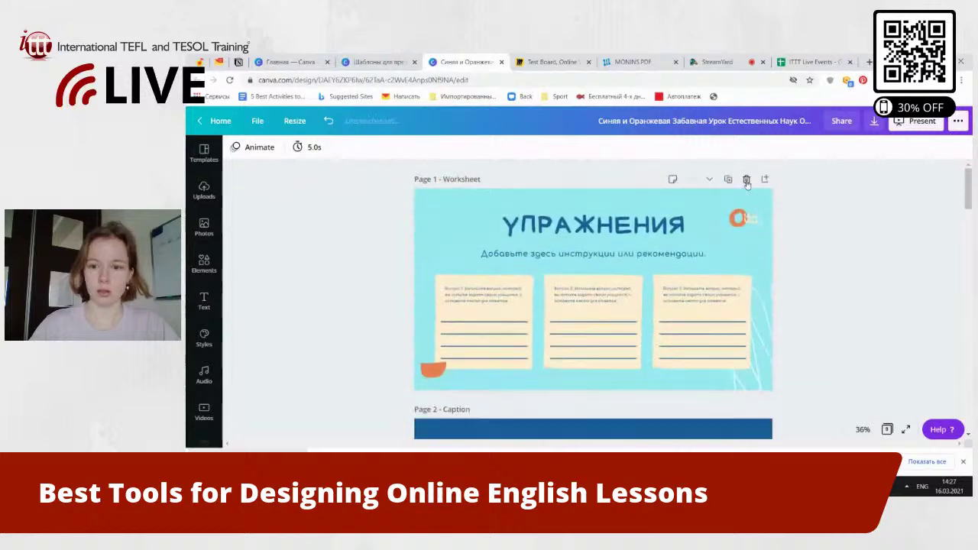
pyautogui.click(746, 180)
pyautogui.click(746, 180)
pyautogui.click(747, 179)
pyautogui.click(747, 179)
pyautogui.click(746, 179)
pyautogui.click(746, 180)
pyautogui.click(746, 180)
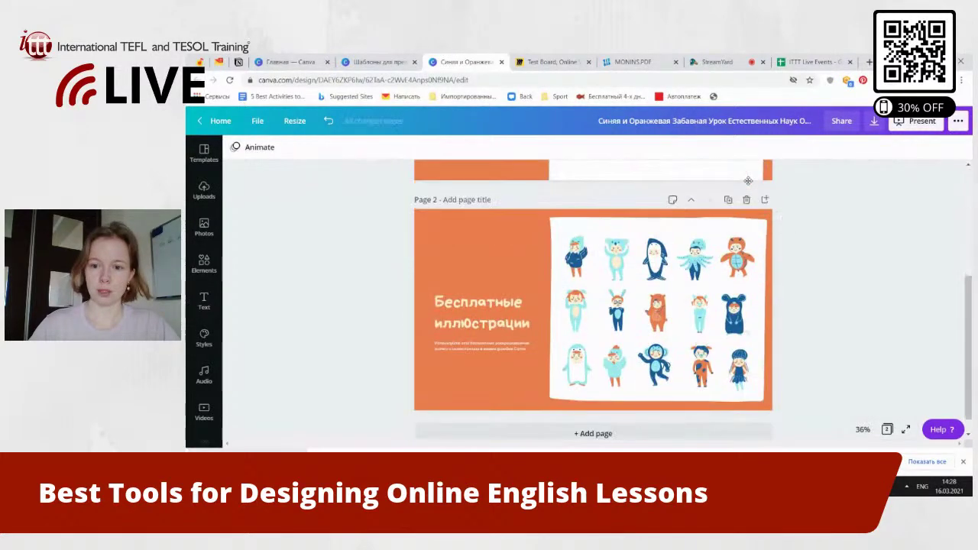
pyautogui.click(747, 200)
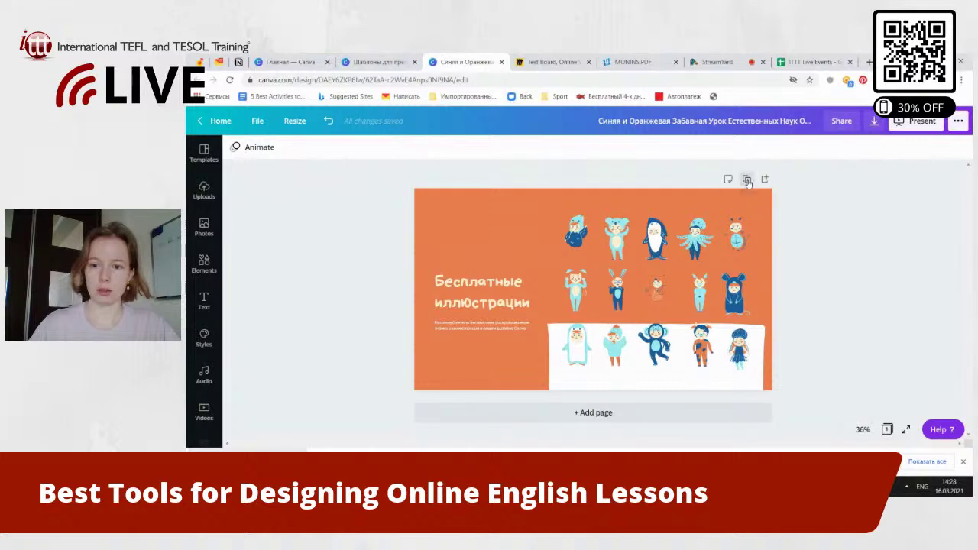
pyautogui.click(746, 179)
pyautogui.click(746, 411)
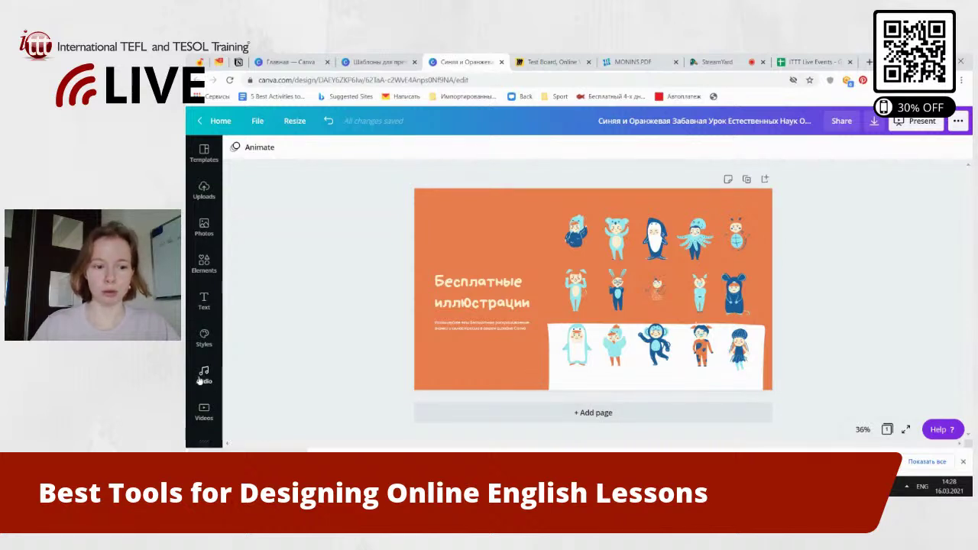
# - Open the background choices, add a blank page and delete the orange free-illustrations page
pyautogui.scroll(-2, 199, 382)
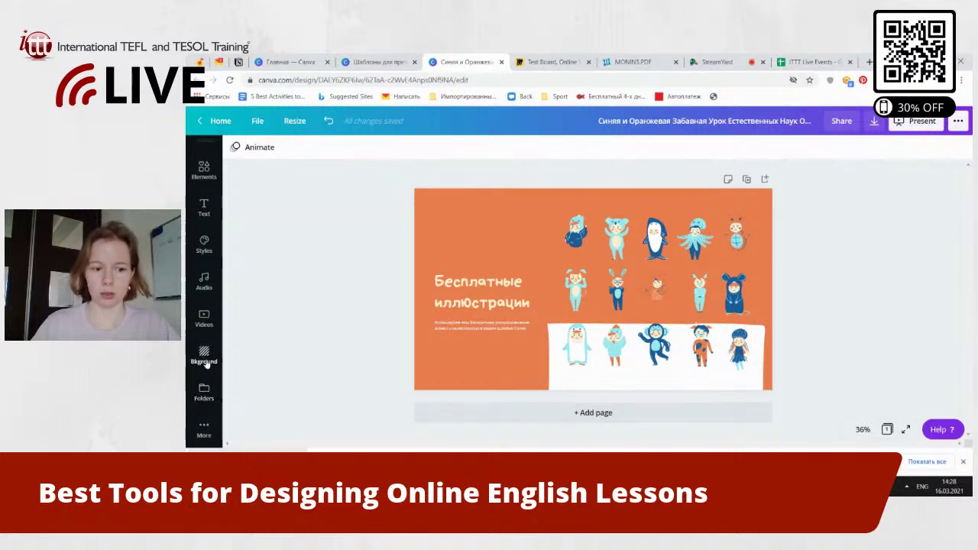
pyautogui.click(204, 357)
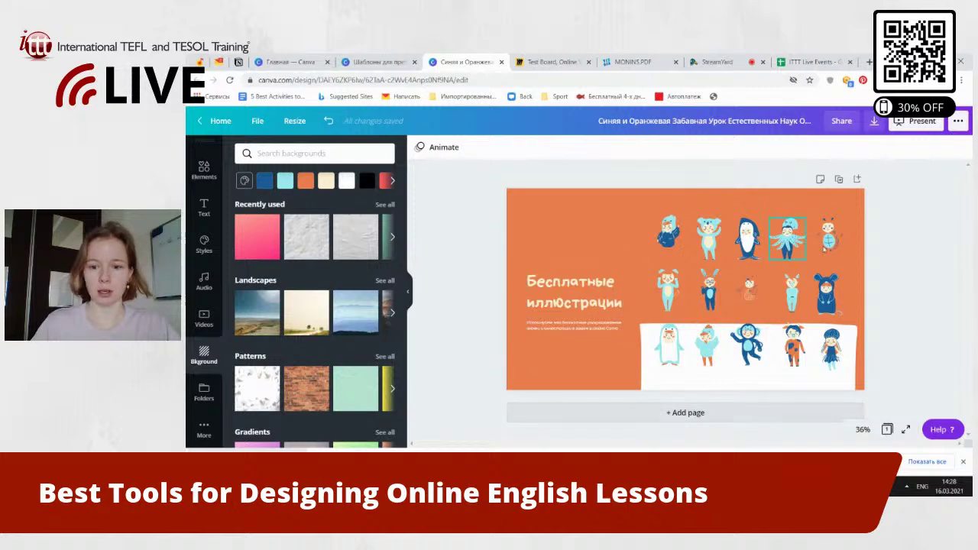
pyautogui.click(857, 178)
pyautogui.scroll(5, 846, 205)
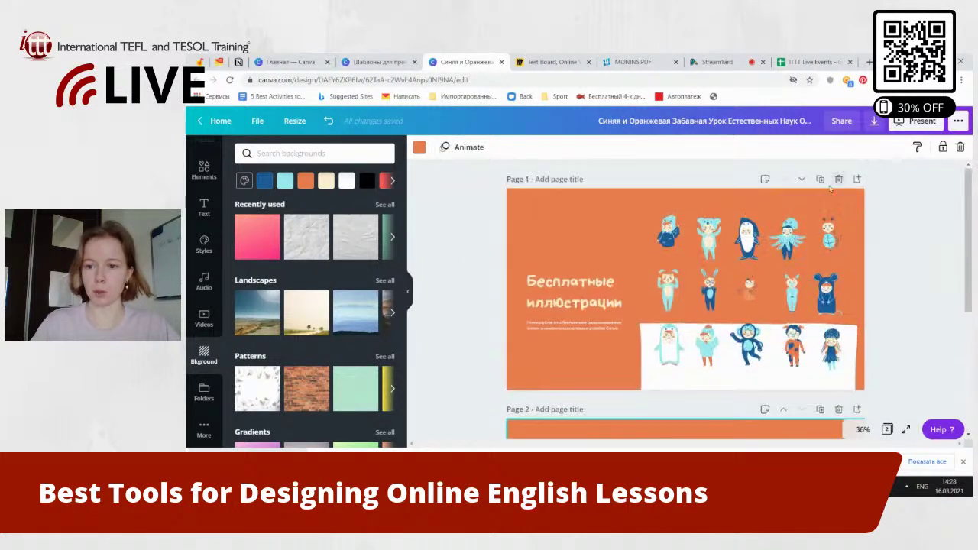
pyautogui.click(838, 180)
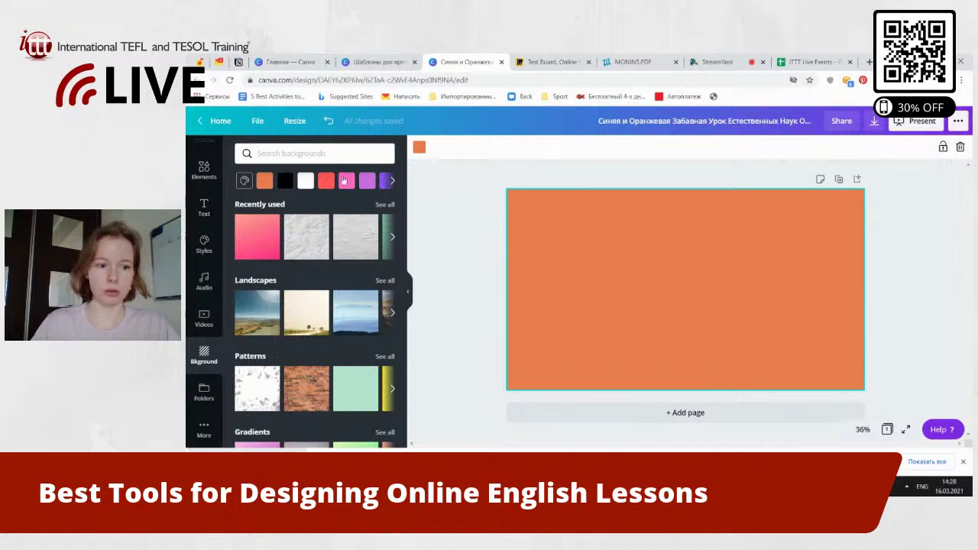
# - Try the lychee photo, the magenta leather texture and the white ribbed image as the page background
pyautogui.scroll(-4, 256, 325)
pyautogui.scroll(-1, 260, 321)
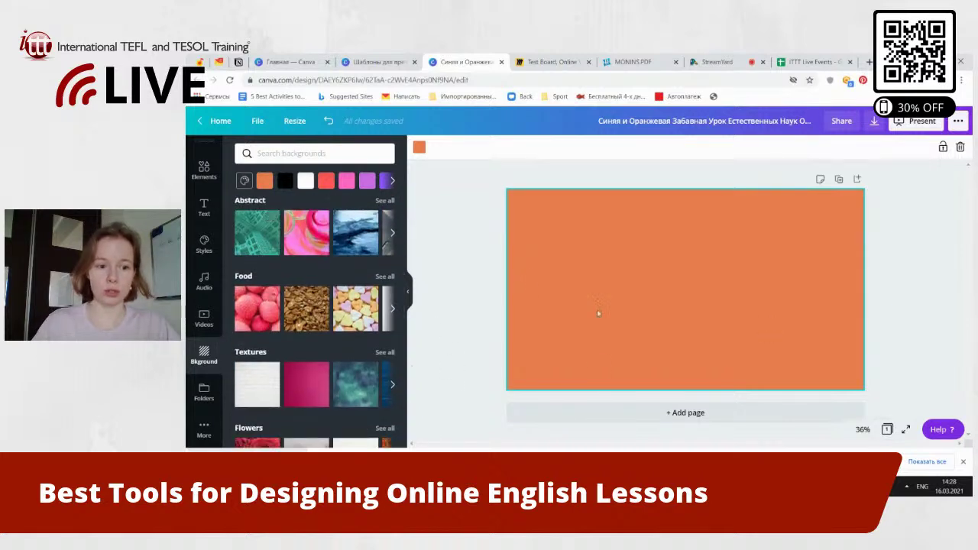
pyautogui.click(269, 314)
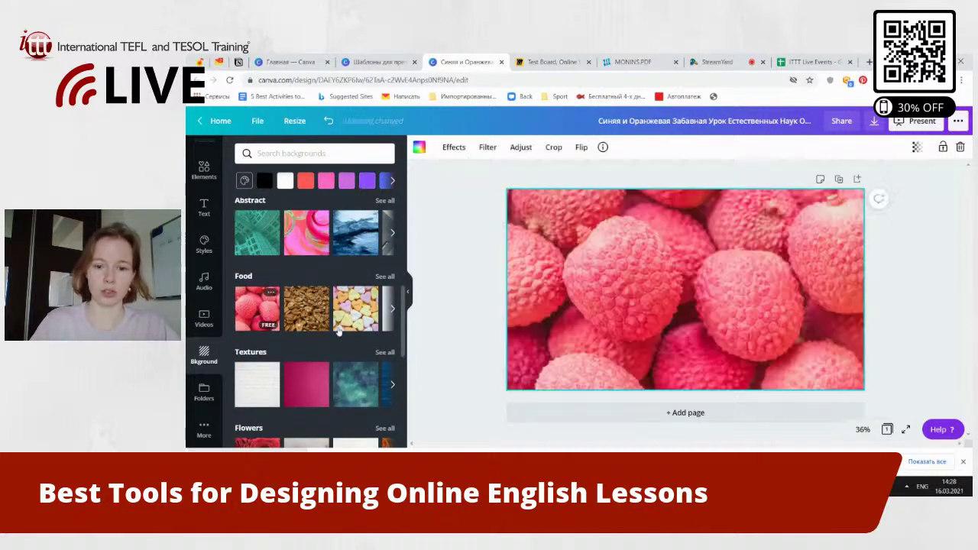
pyautogui.scroll(-3, 290, 242)
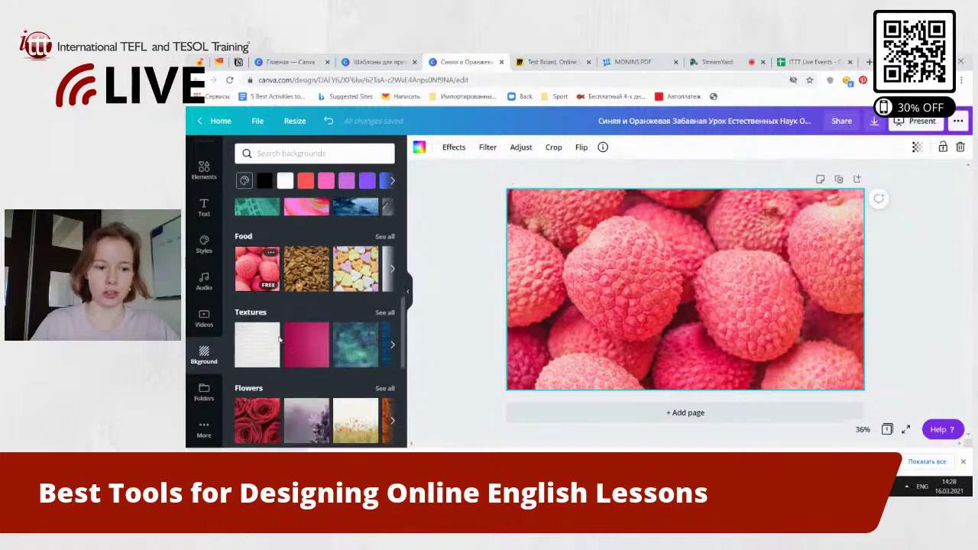
pyautogui.click(289, 242)
pyautogui.scroll(-3, 263, 343)
pyautogui.scroll(3, 267, 343)
pyautogui.scroll(-3, 267, 344)
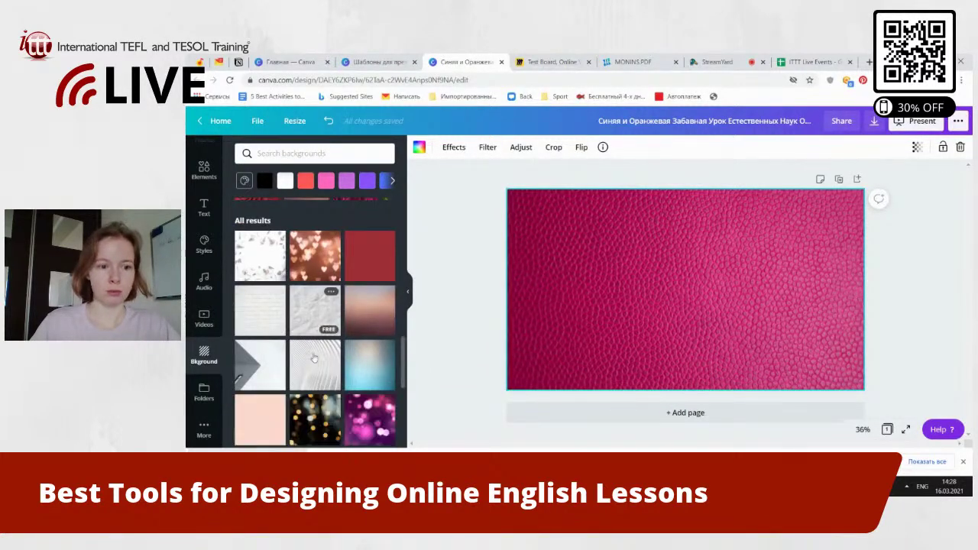
pyautogui.click(324, 363)
pyautogui.scroll(5, 326, 363)
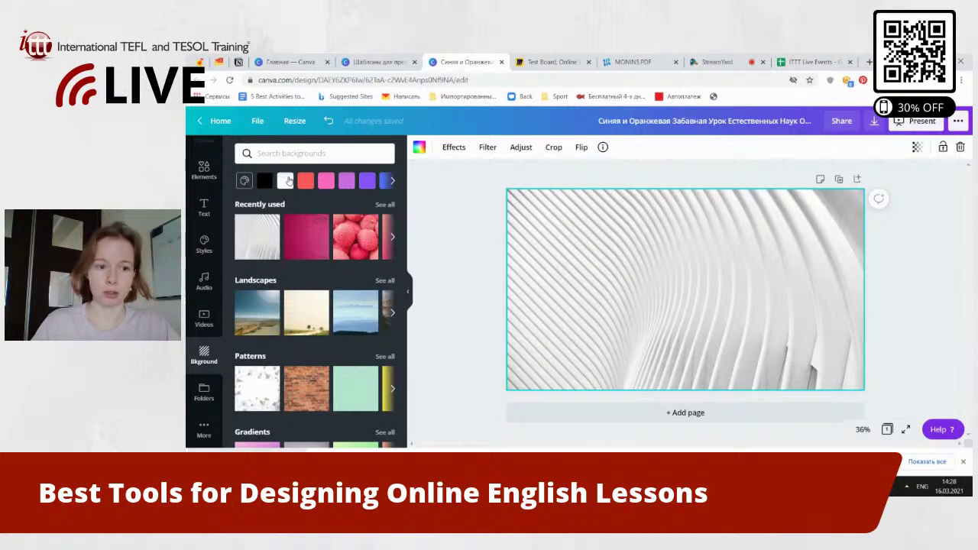
# - Fill the page background with solid purple and adjust the colour to a muted greyish purple
pyautogui.click(365, 180)
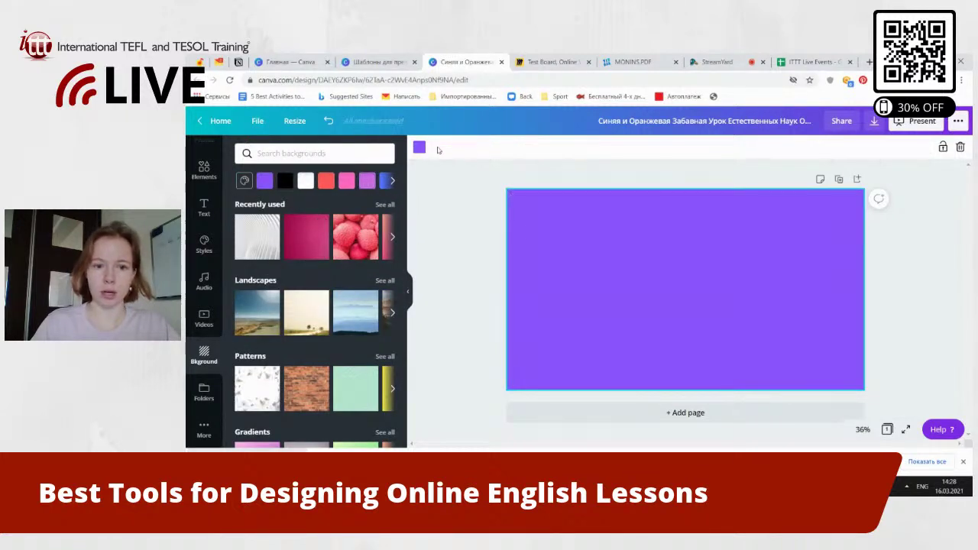
pyautogui.click(419, 147)
pyautogui.click(245, 200)
pyautogui.moveTo(345, 252); pyautogui.dragTo(282, 234)
pyautogui.click(512, 225)
pyautogui.click(457, 311)
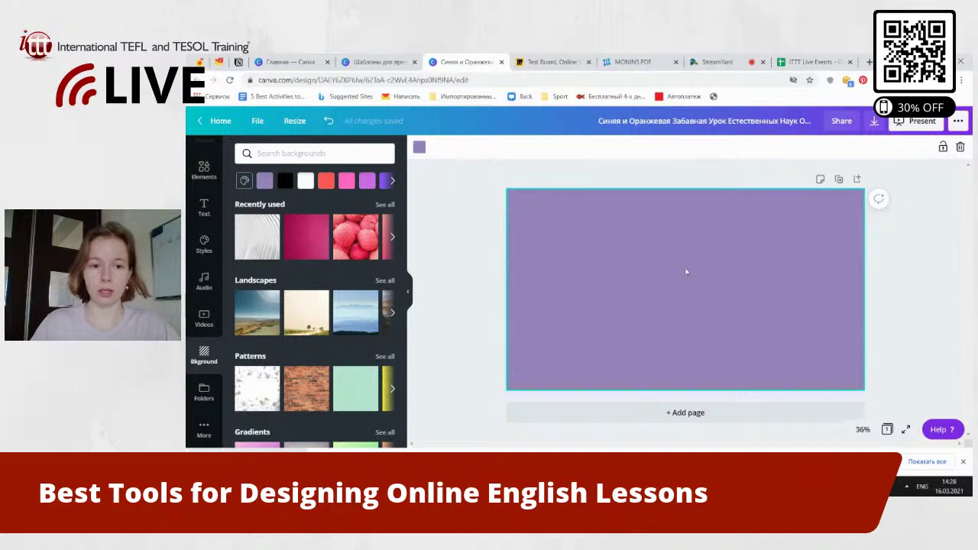
# - Revisit the Test Board in Miro, switch to the StreamYard studio and stop sharing the screen
pyautogui.click(548, 61)
pyautogui.click(458, 61)
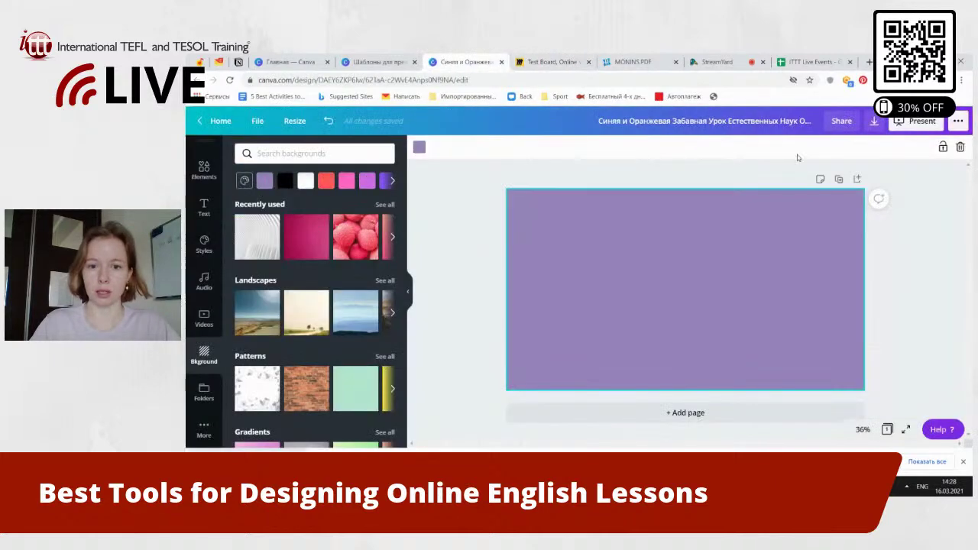
pyautogui.click(576, 59)
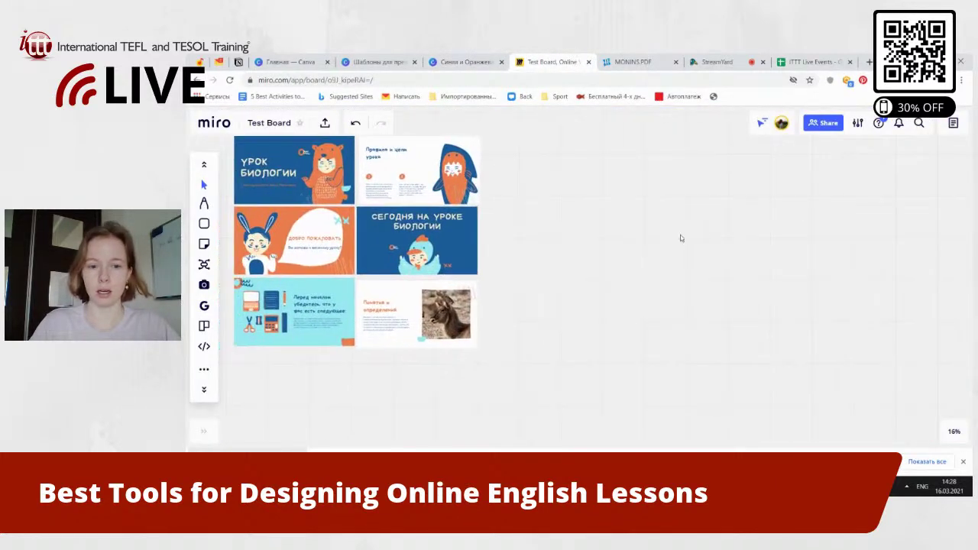
pyautogui.click(714, 61)
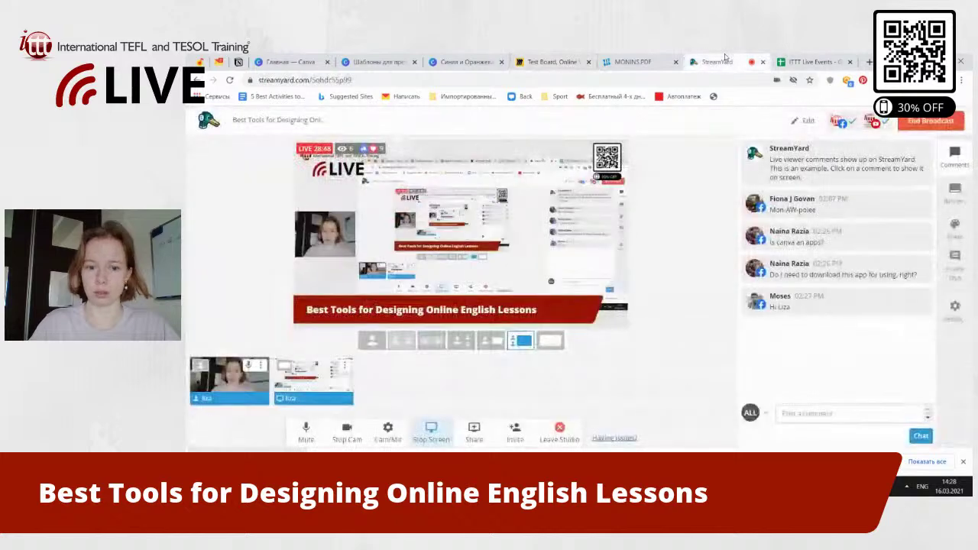
pyautogui.click(432, 433)
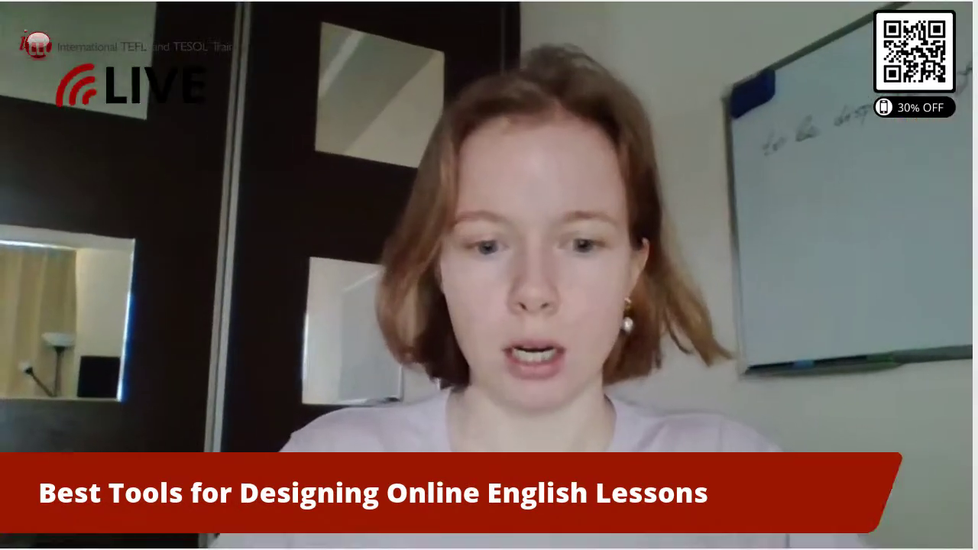